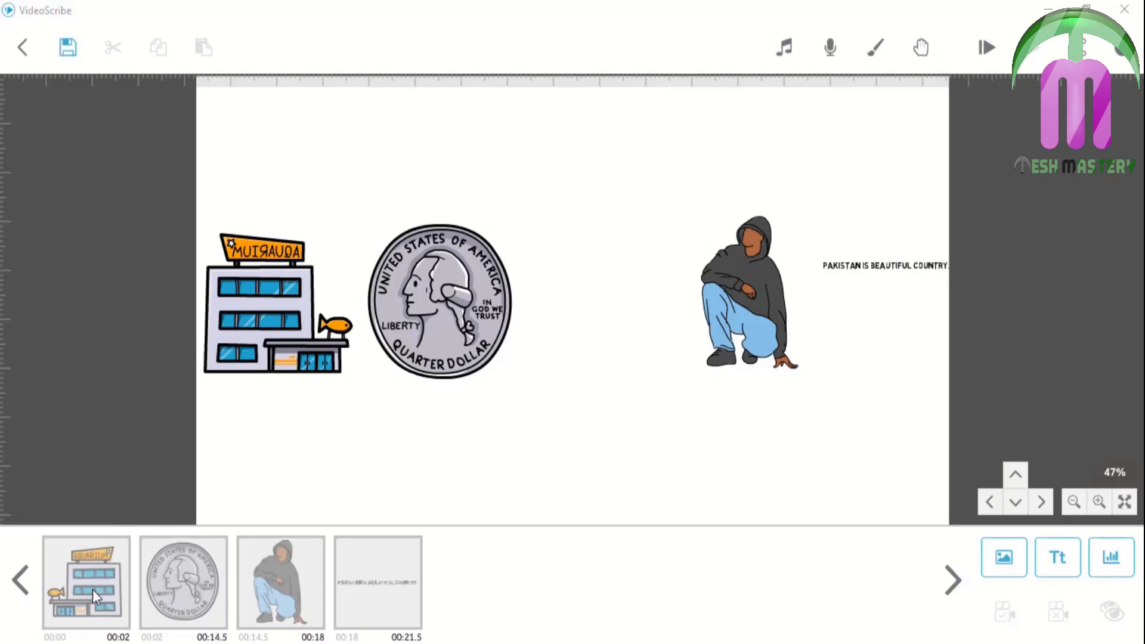
- Set the aquarium image's animate time to 4.0 s and preview its drawing animation
left_click(93, 593)
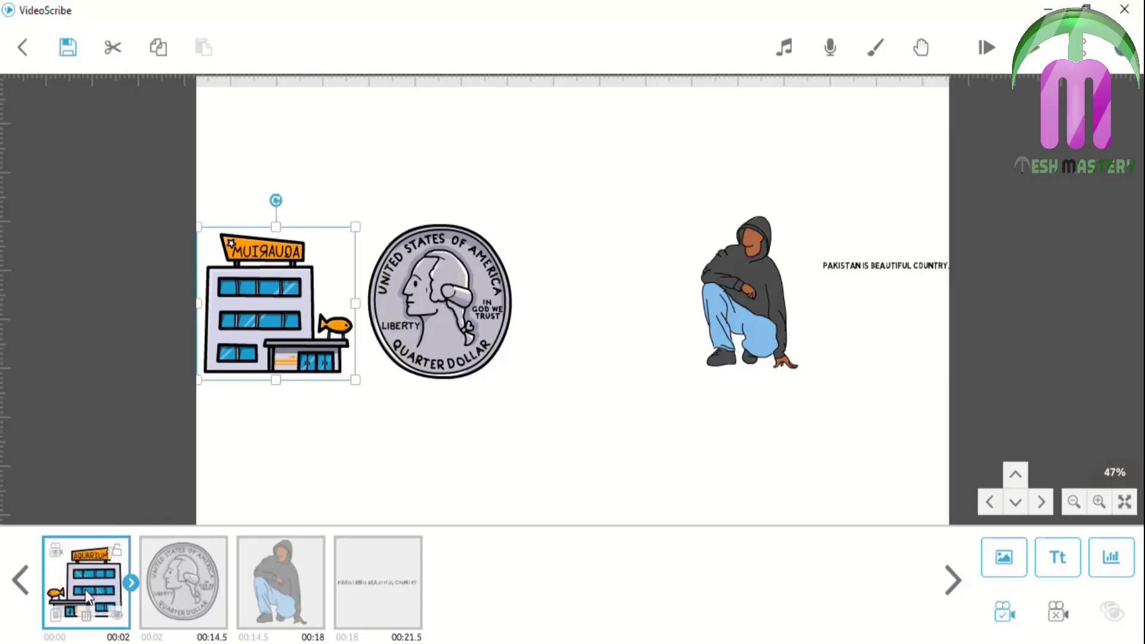
left_click(56, 614)
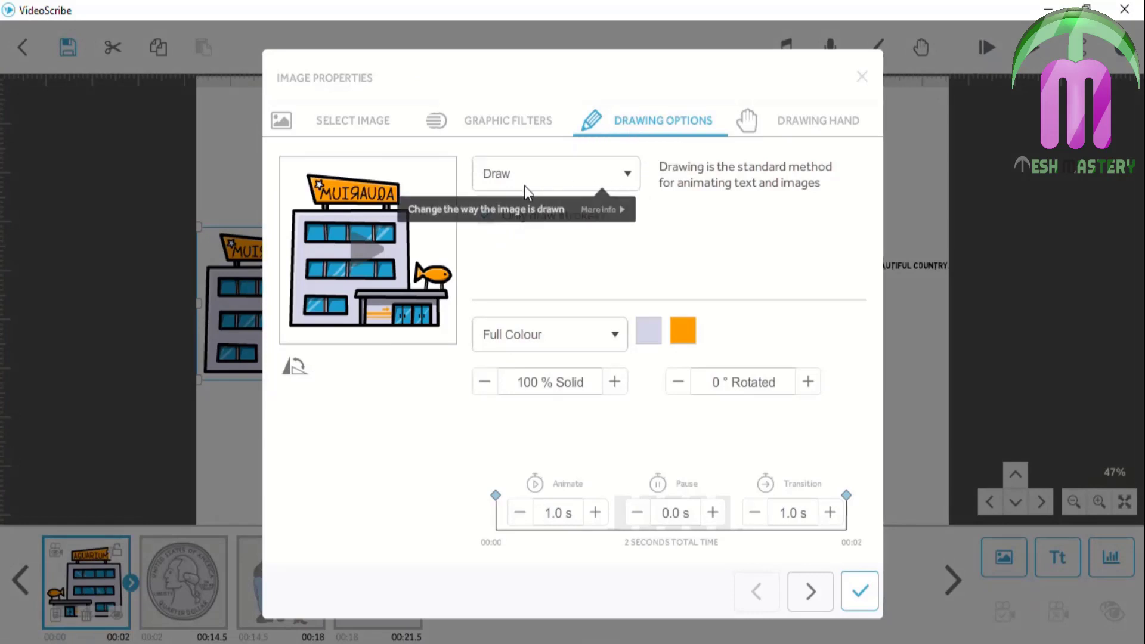
left_click(366, 245)
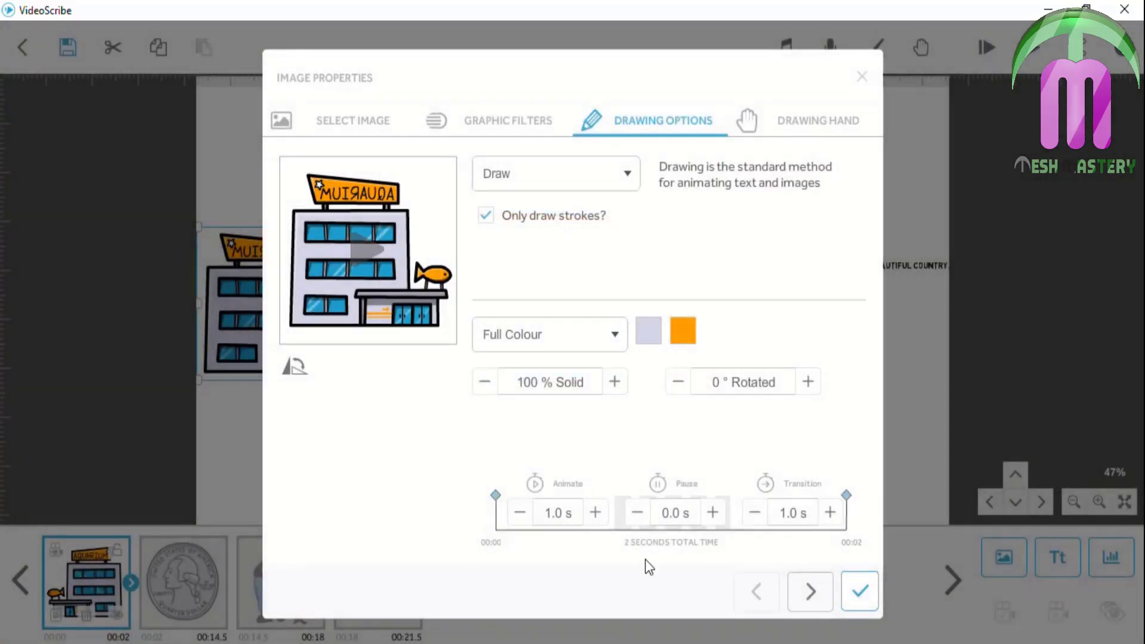
left_click(594, 512)
left_click(594, 512)
left_click(594, 512)
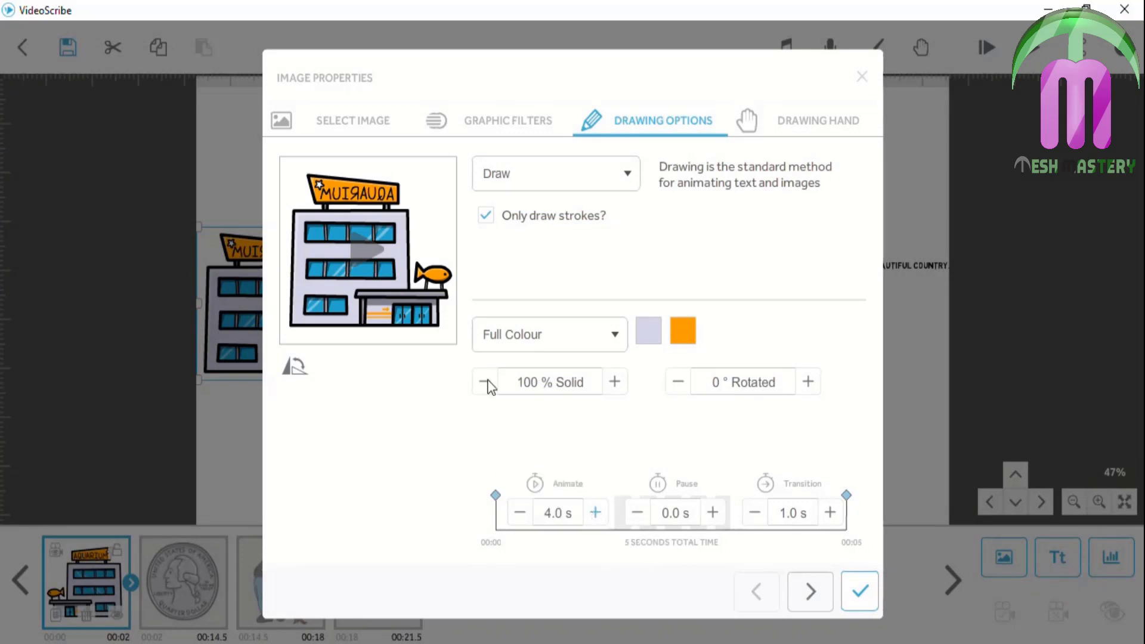
left_click(383, 264)
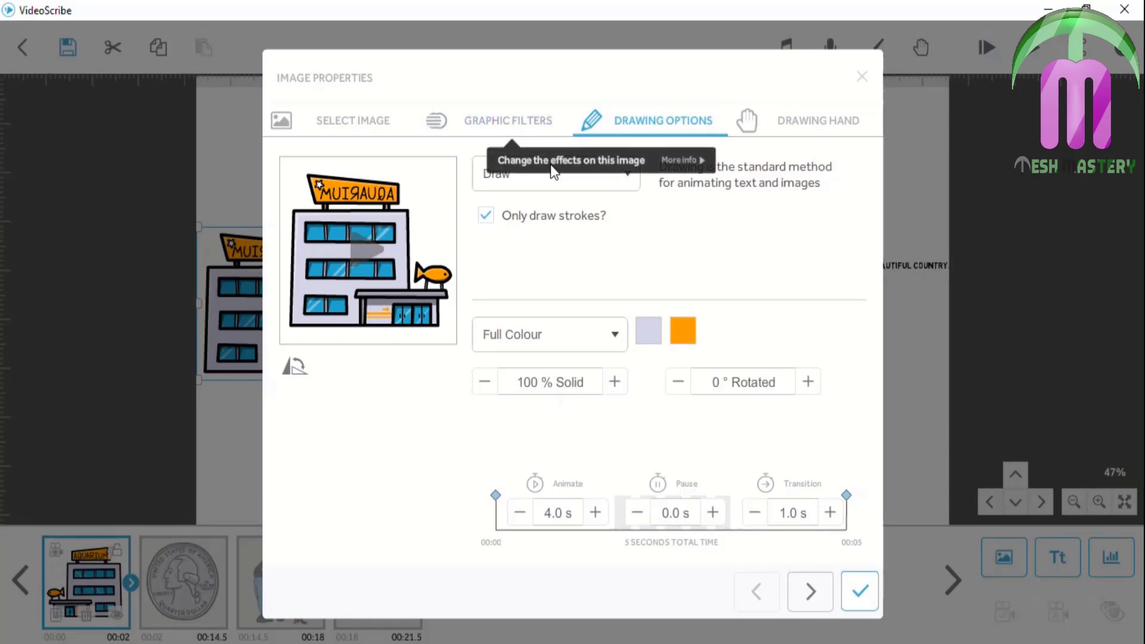
- Change the aquarium's animation to Move In and preview it entering from the lower-right corner and from the right side
left_click(590, 184)
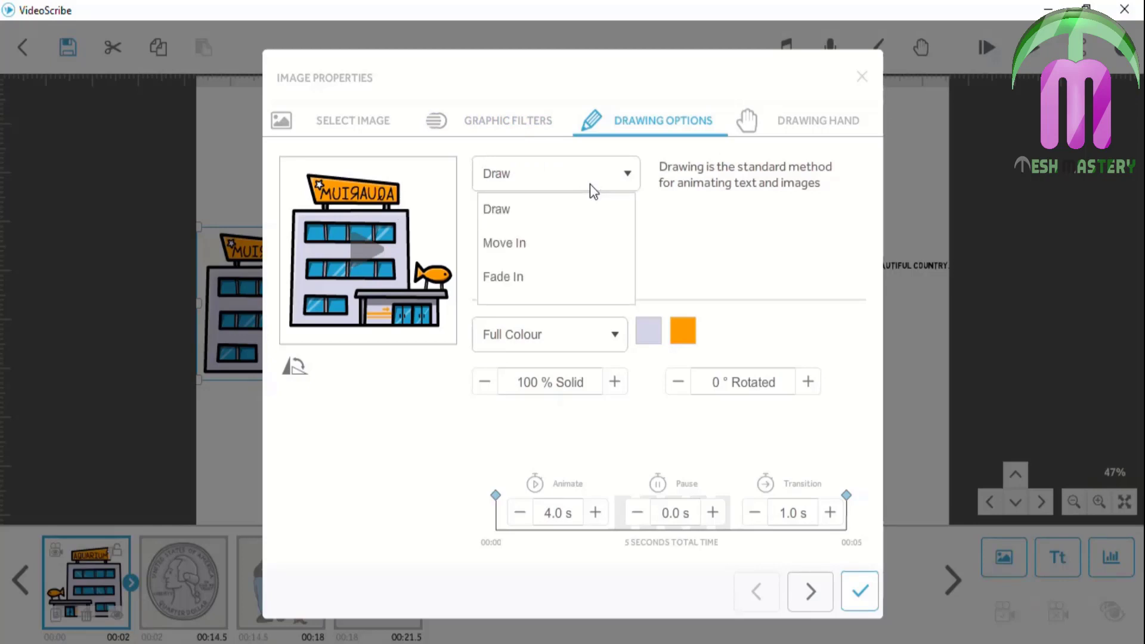
left_click(564, 244)
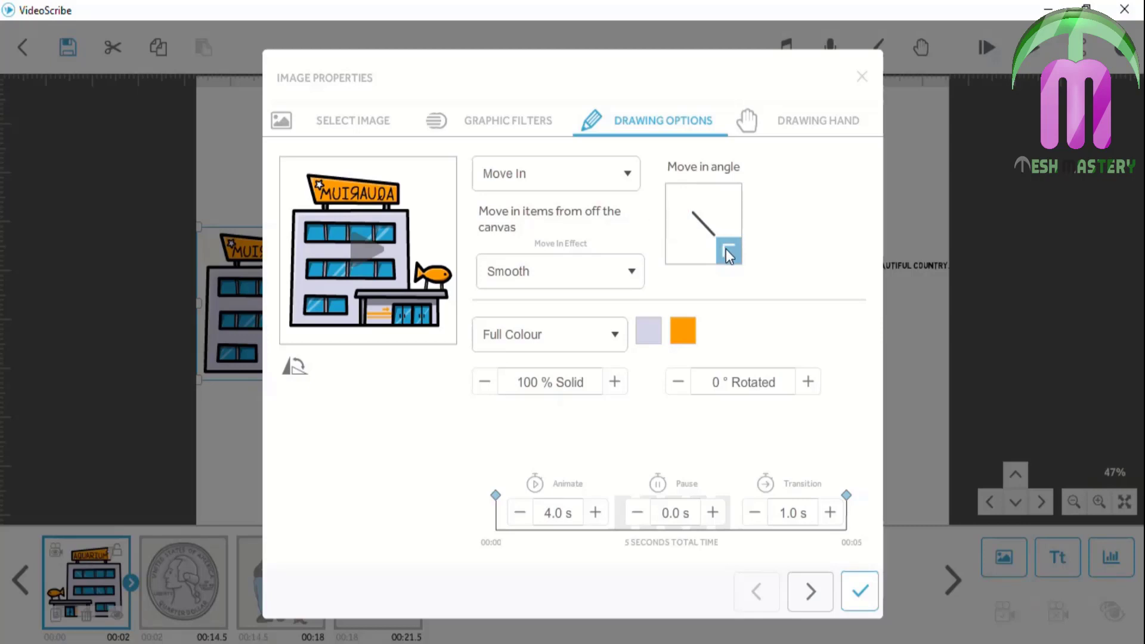
left_click(380, 247)
left_click(739, 229)
left_click(360, 243)
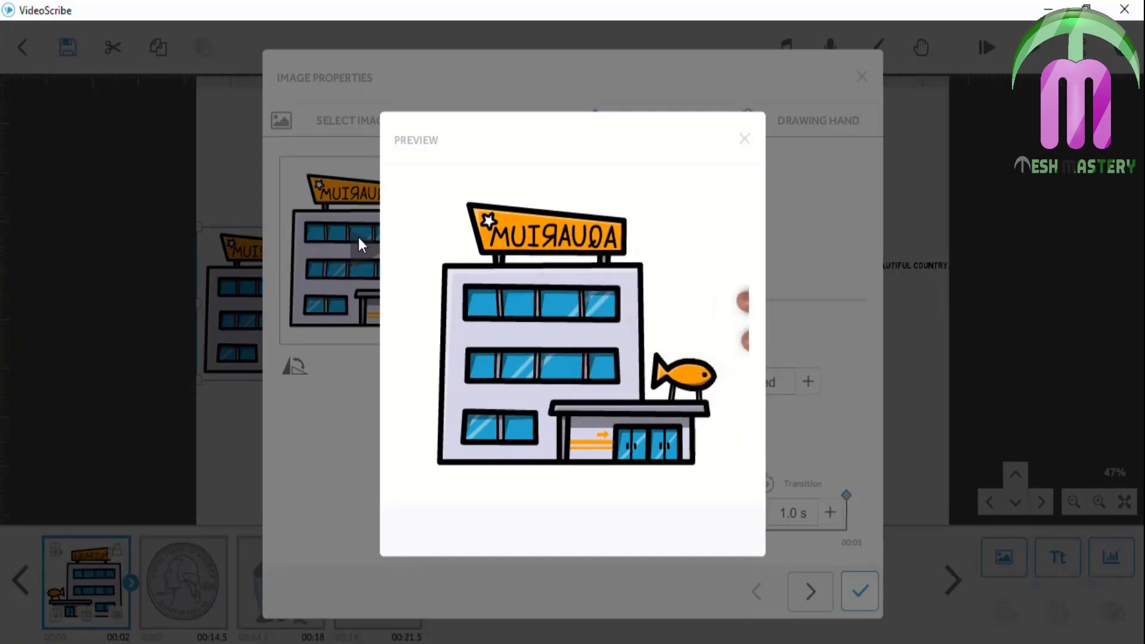
left_click(744, 139)
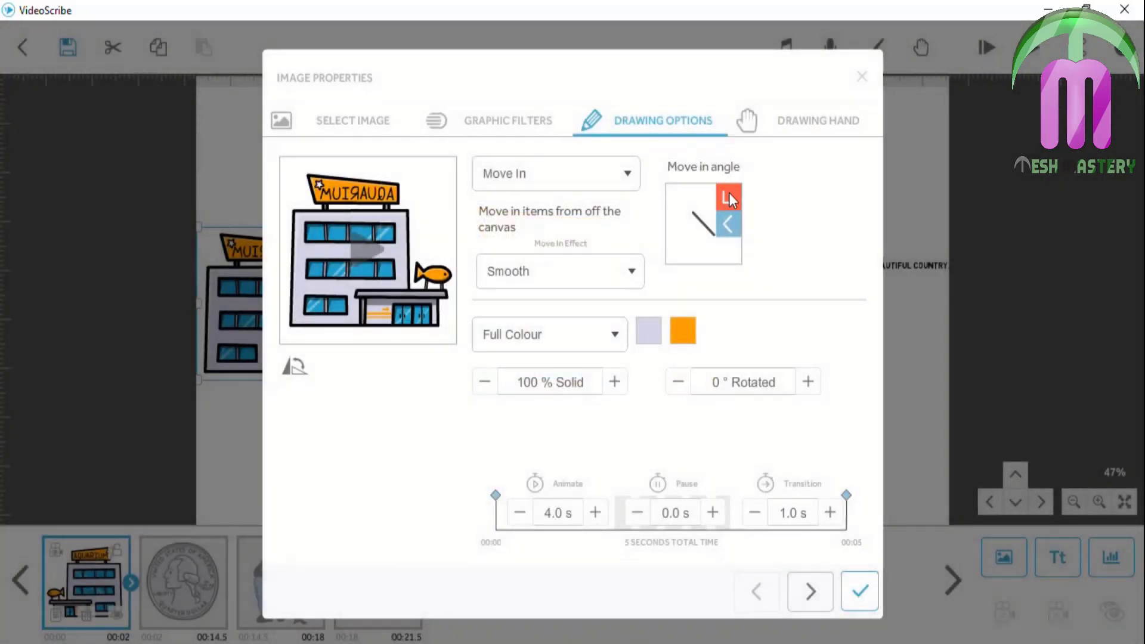
- Try move-in angles from the upper-right corner and from above for the aquarium, previewing each one
left_click(729, 194)
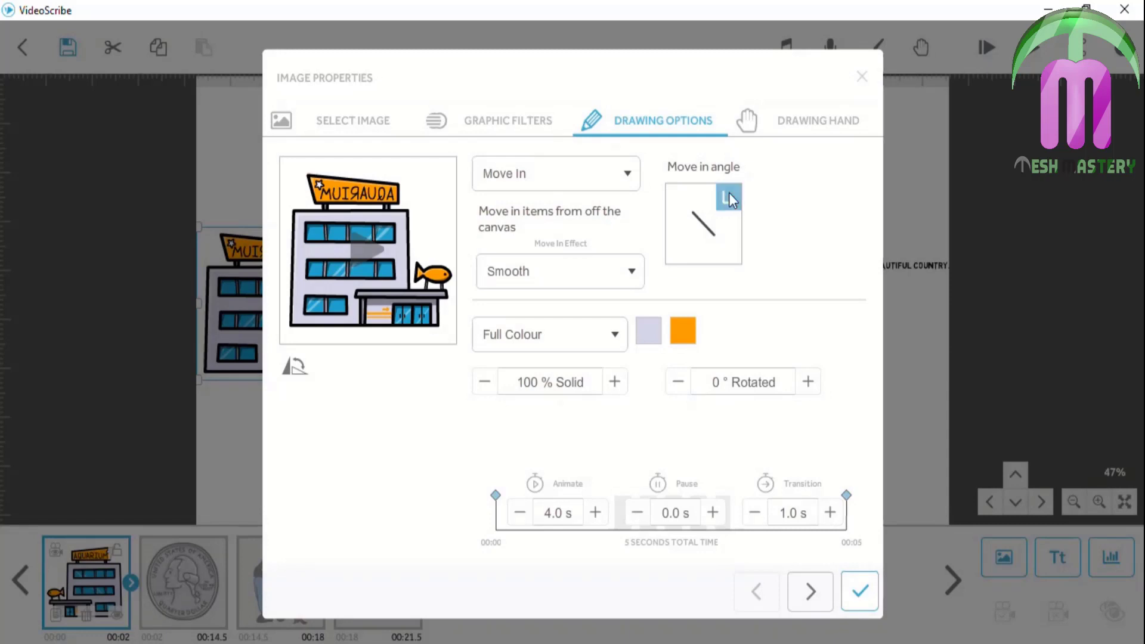
left_click(361, 249)
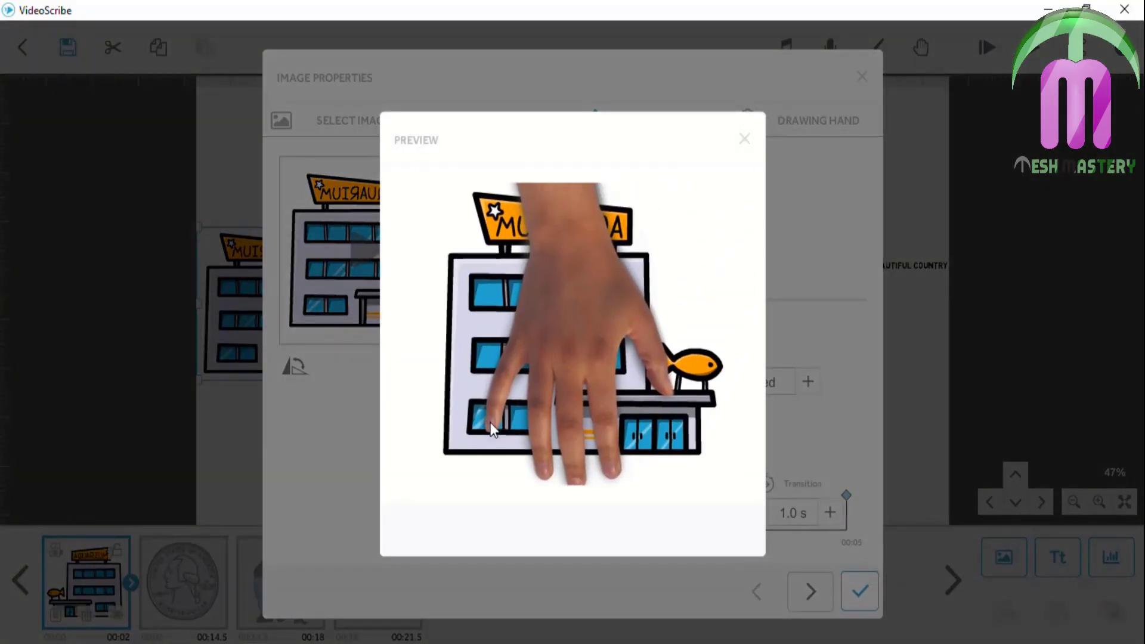
left_click(743, 141)
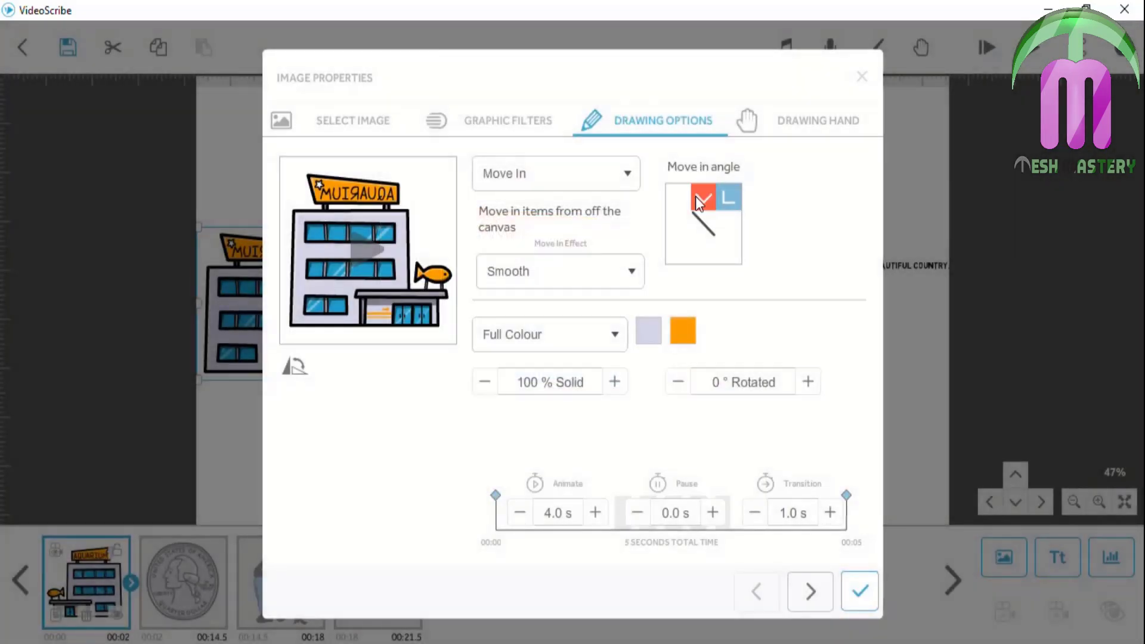
left_click(697, 195)
left_click(361, 262)
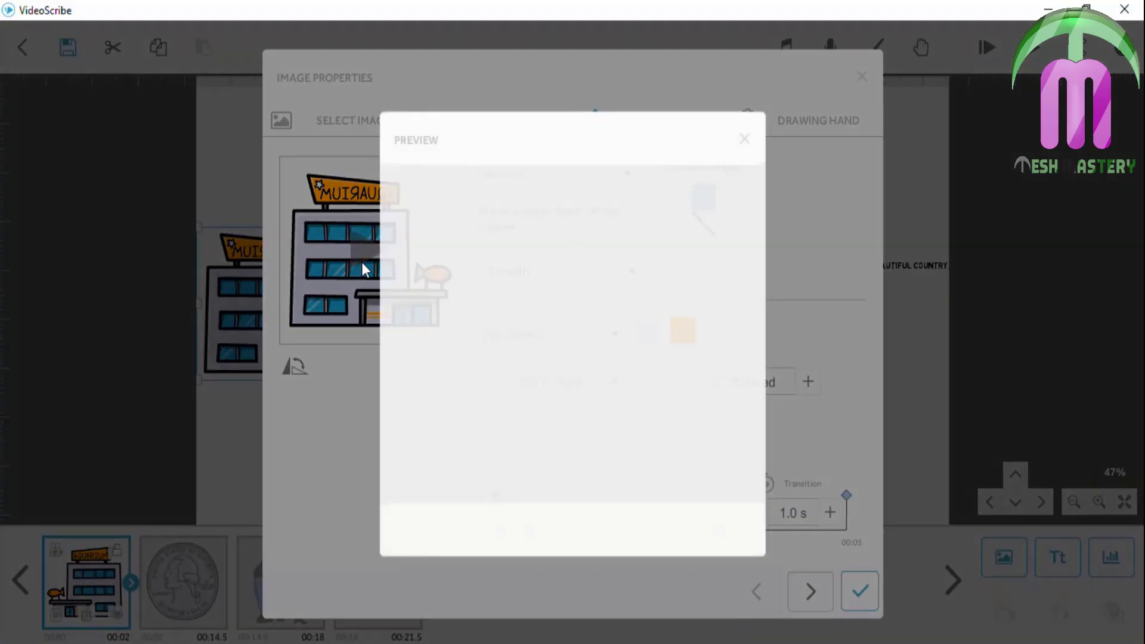
left_click(745, 139)
- Try move-in angles from the upper-left corner, the left side and the lower-left corner, previewing each one
left_click(673, 197)
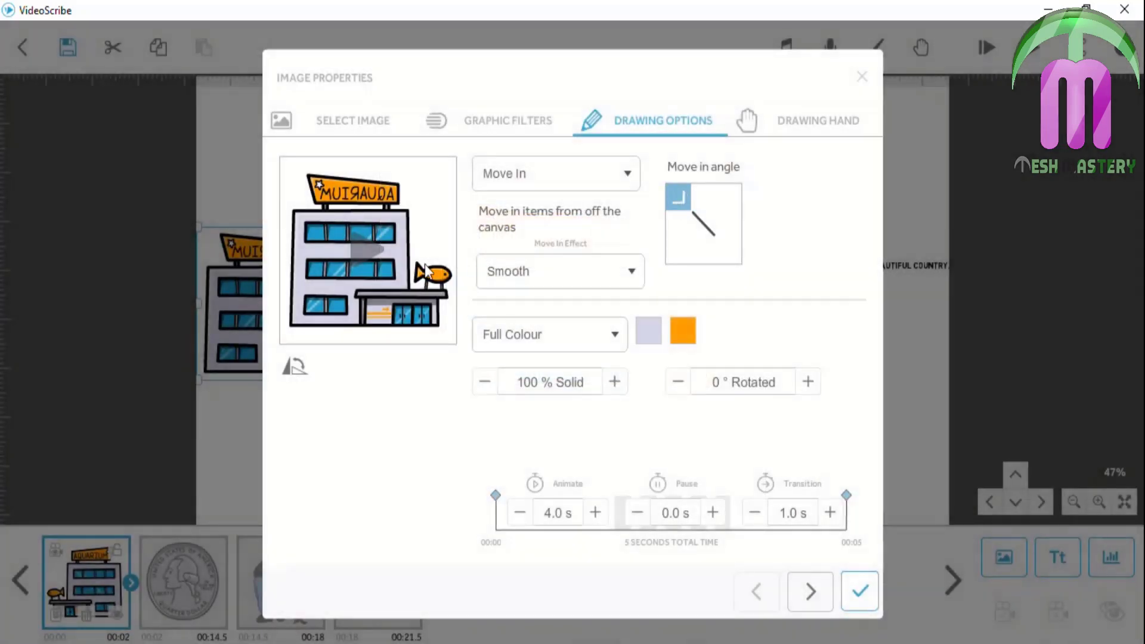
left_click(349, 250)
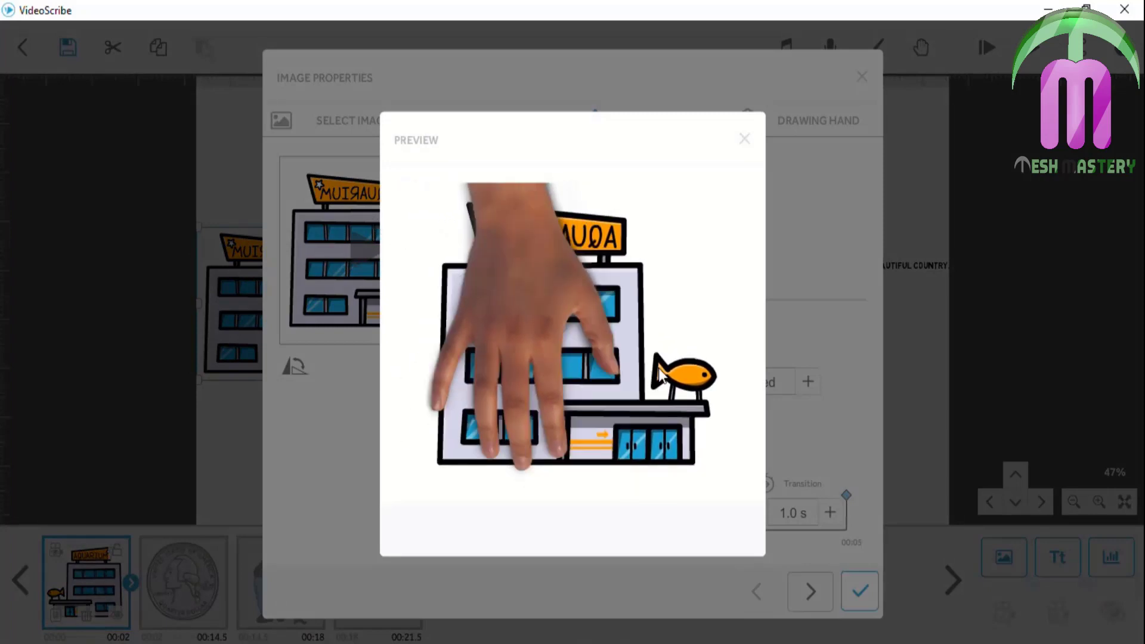
left_click(744, 139)
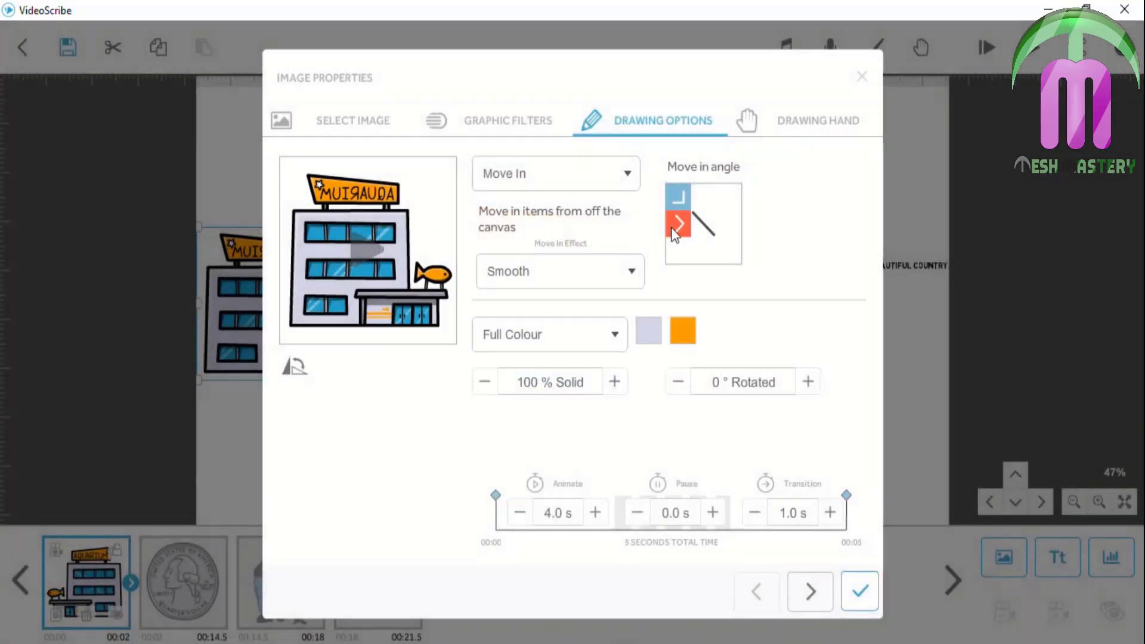
left_click(678, 224)
left_click(364, 270)
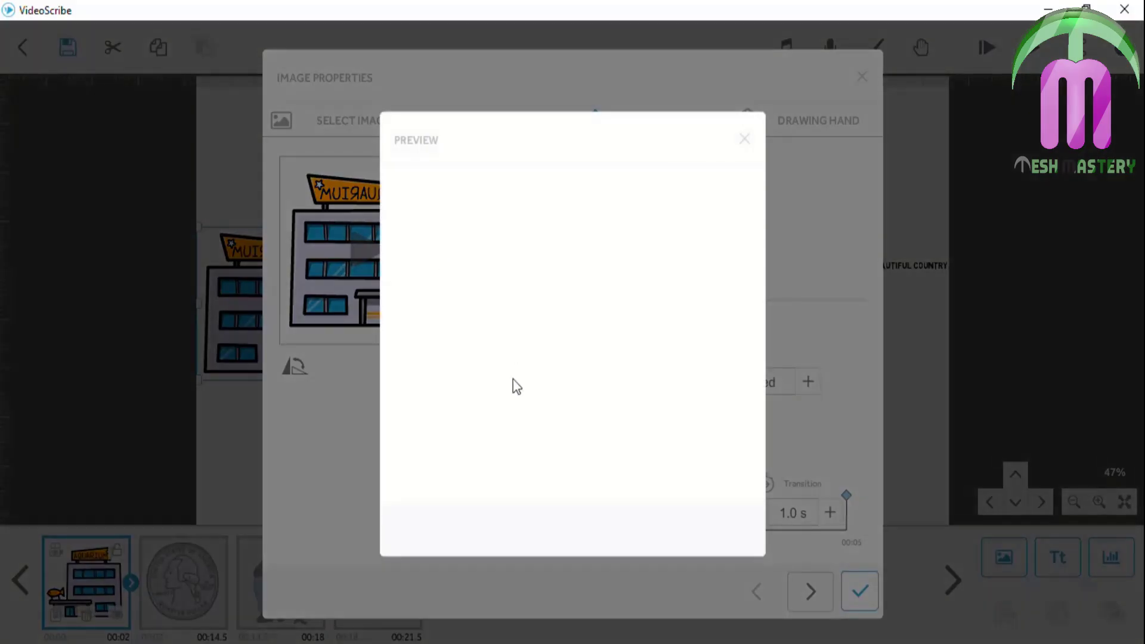
left_click(744, 139)
left_click(675, 252)
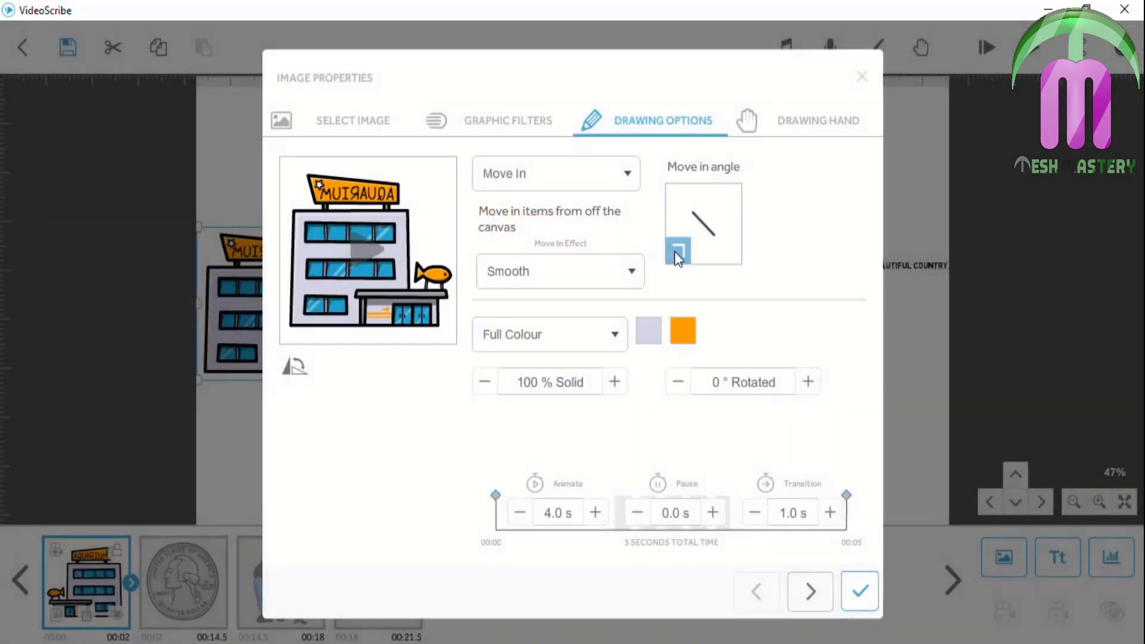
left_click(340, 256)
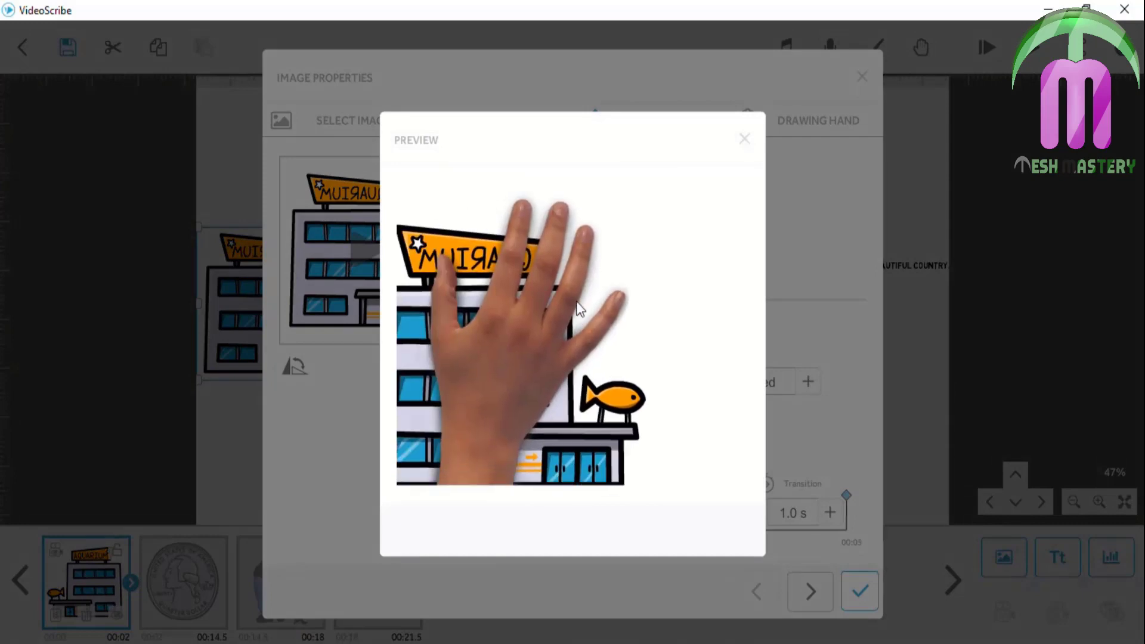
left_click(744, 141)
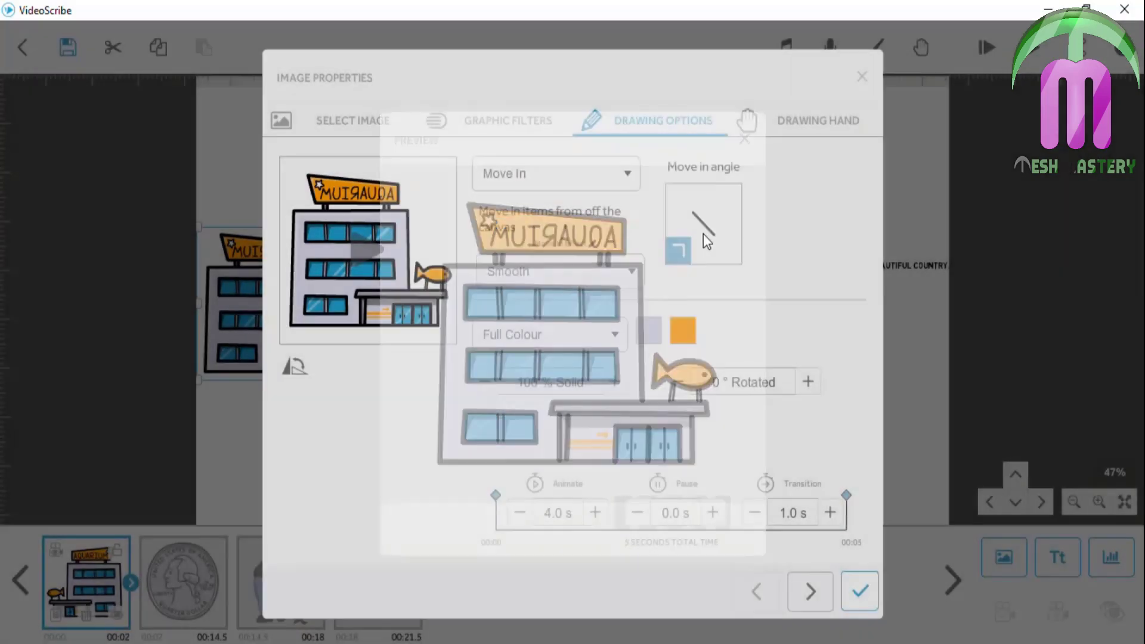
- Set the aquarium's move-in angle to enter straight up from below and preview the animation
left_click(698, 251)
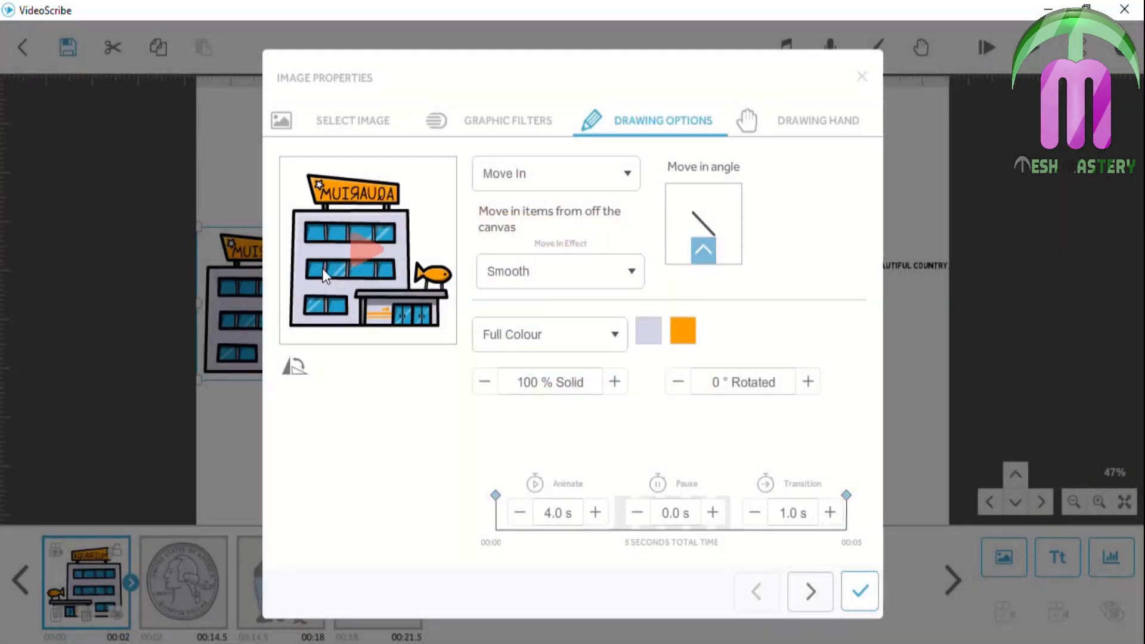
left_click(362, 249)
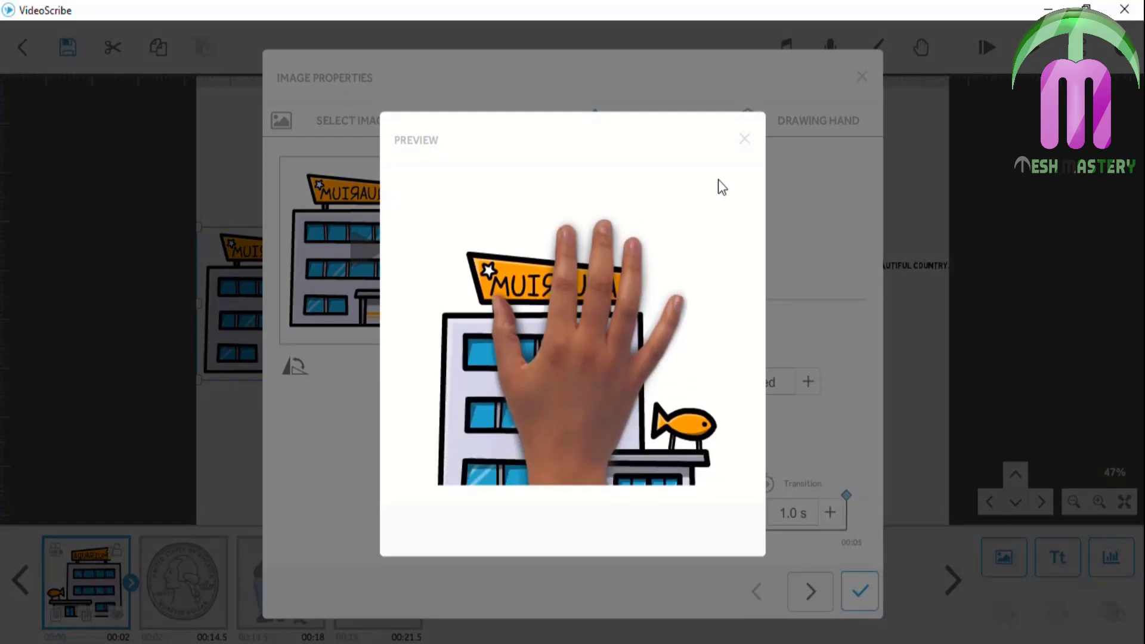
left_click(744, 140)
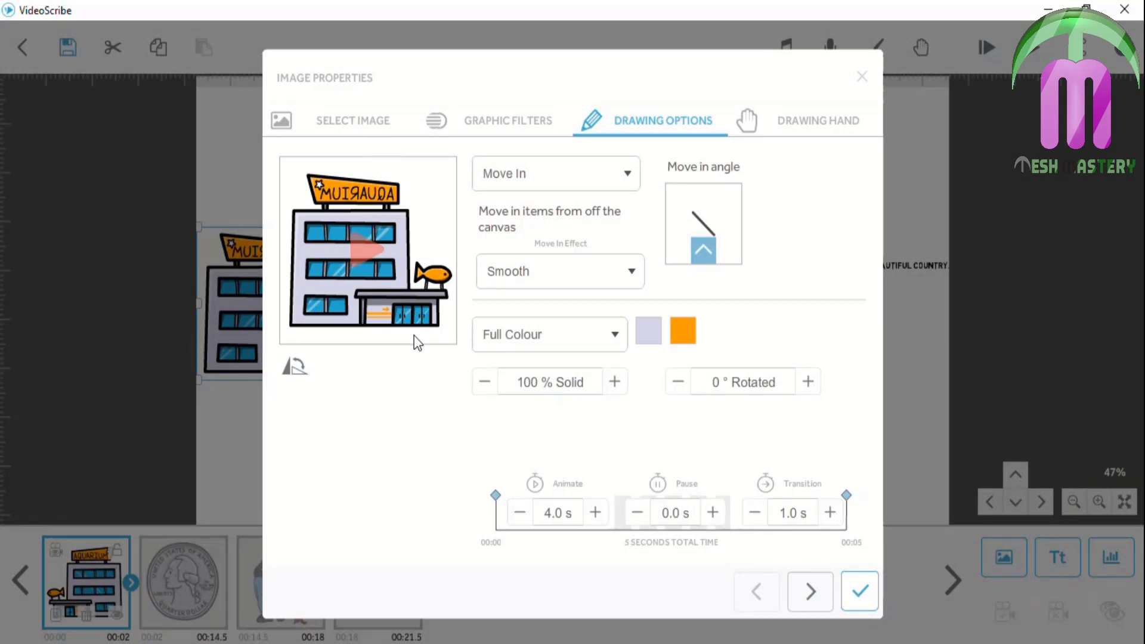
- Flip the aquarium image until its sign is upright and reads correctly, apply it, and play back the scribe
left_click(299, 370)
left_click(298, 369)
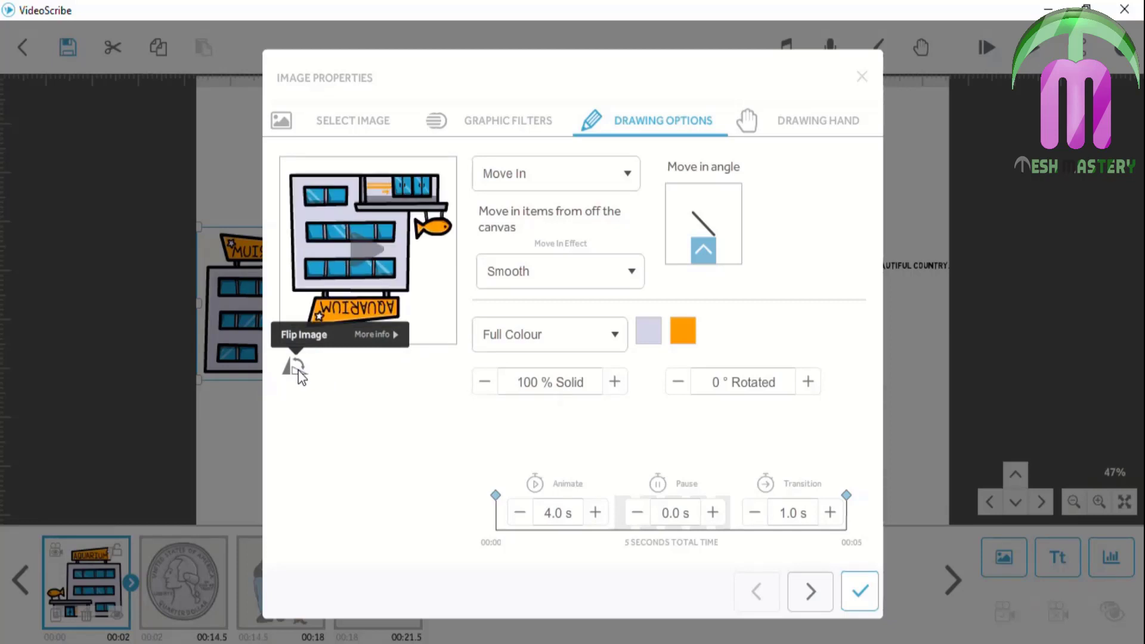
left_click(298, 370)
left_click(298, 370)
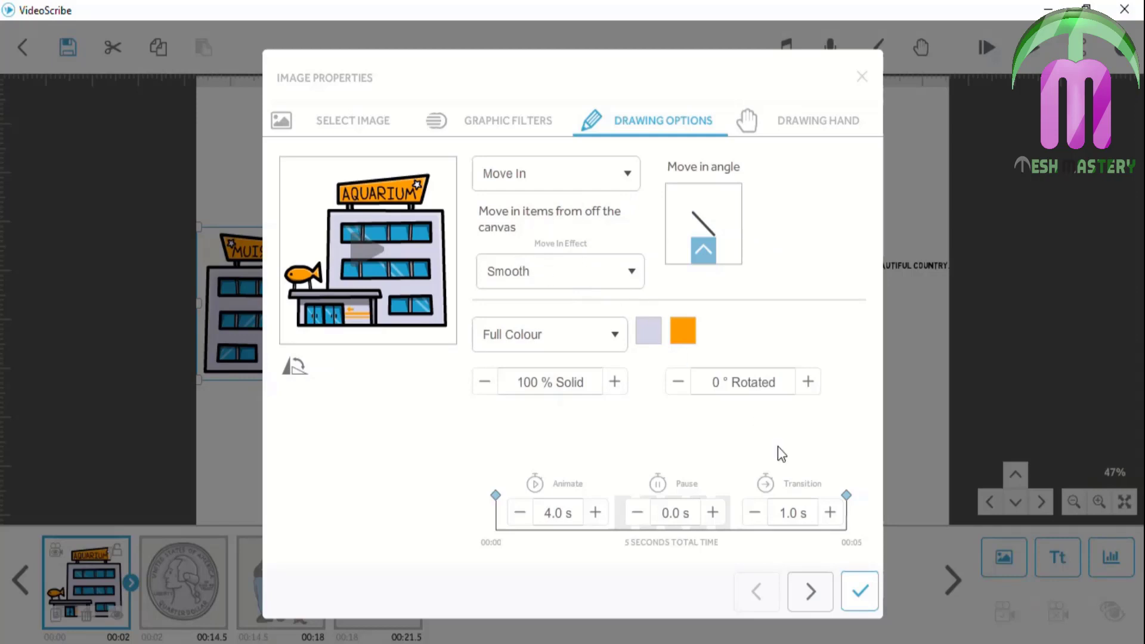
left_click(853, 591)
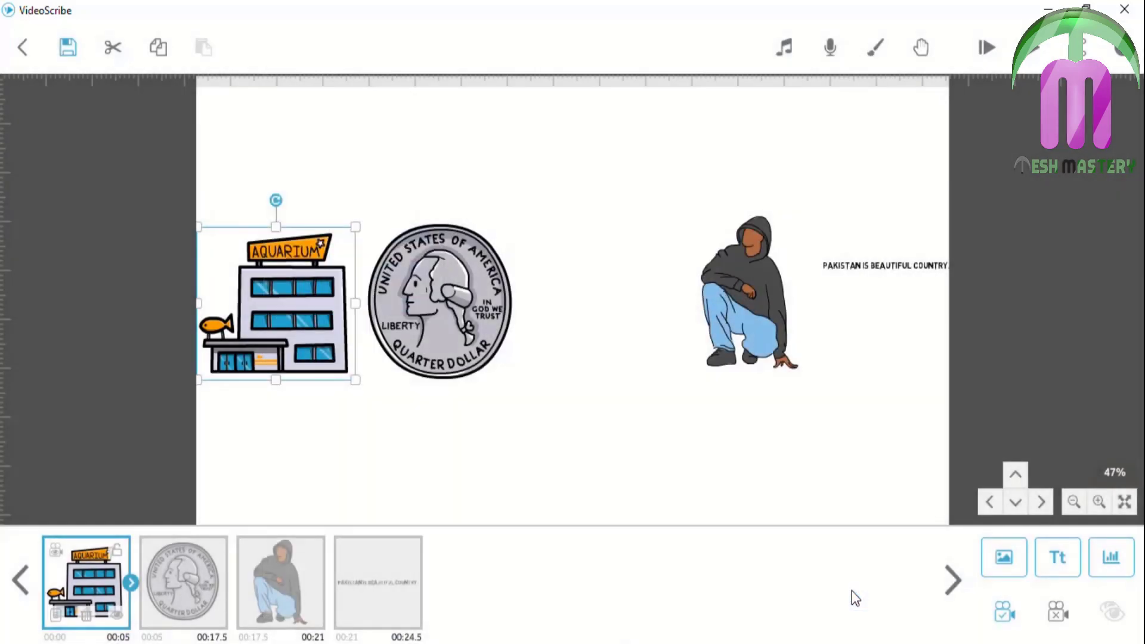
left_click(990, 48)
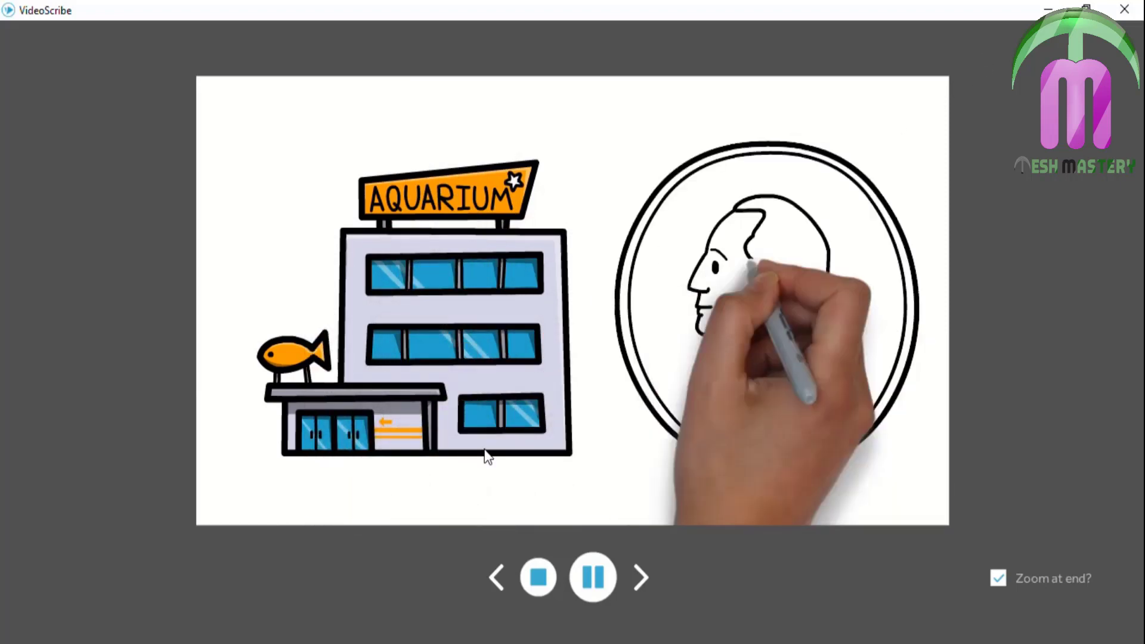
left_click(538, 578)
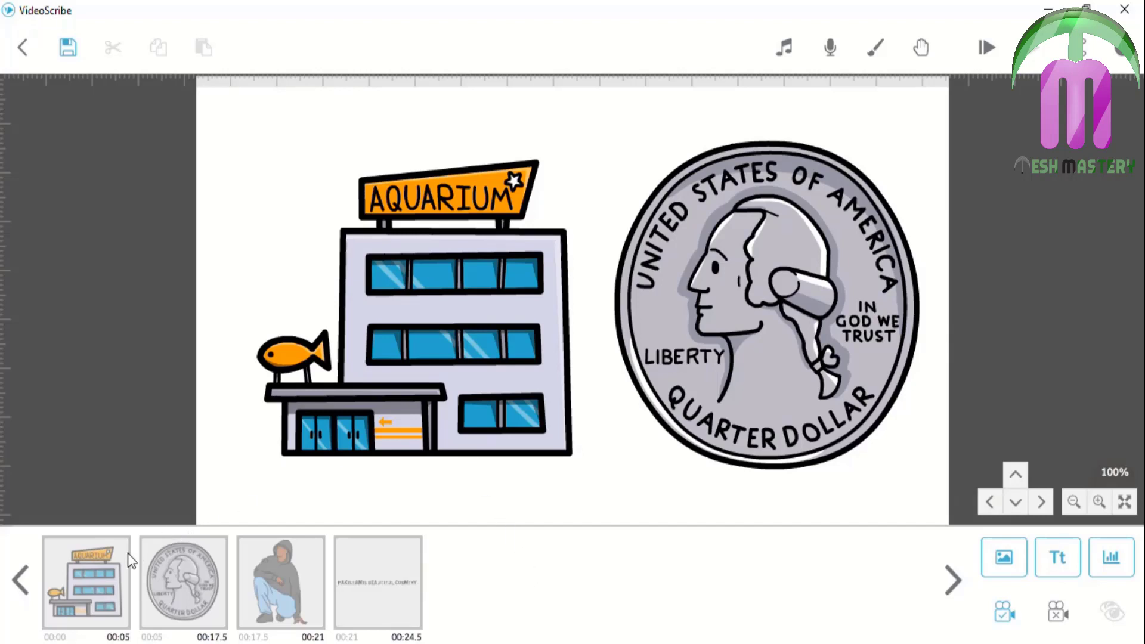
- Set the aquarium image's Move In effect to Overshoot, apply it, and play back the scribe
left_click(114, 564)
left_click(56, 613)
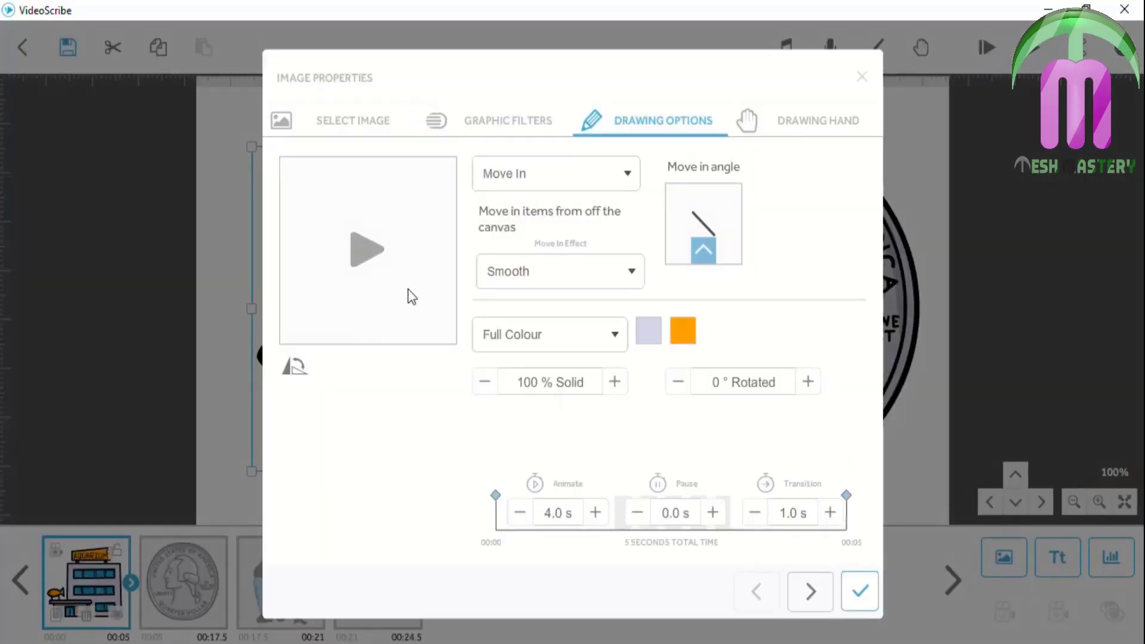
left_click(495, 272)
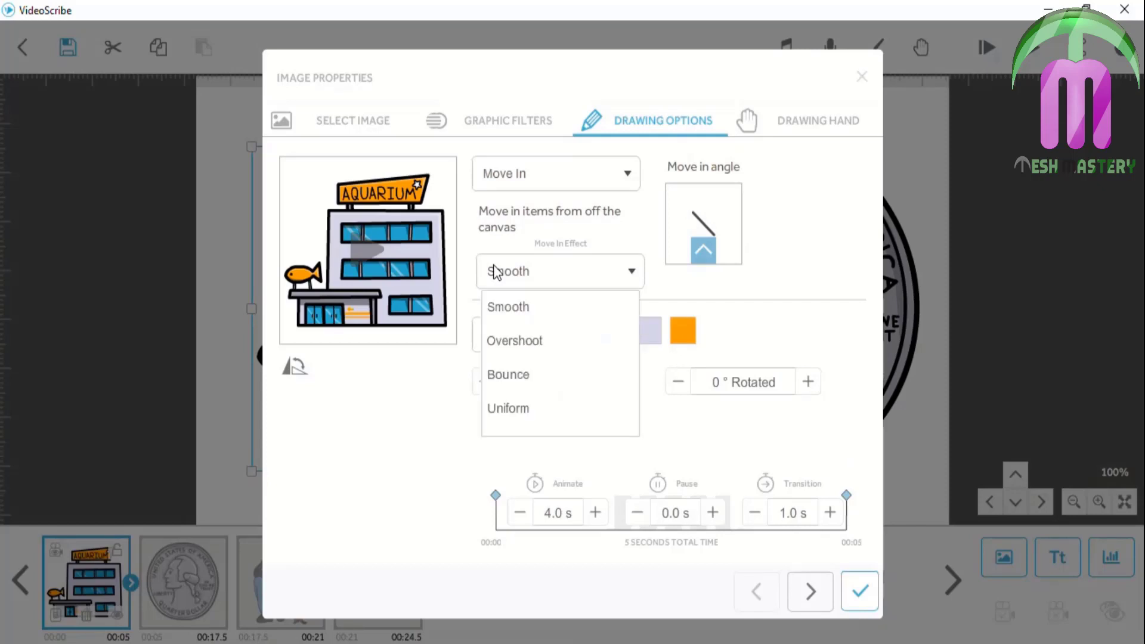
left_click(548, 340)
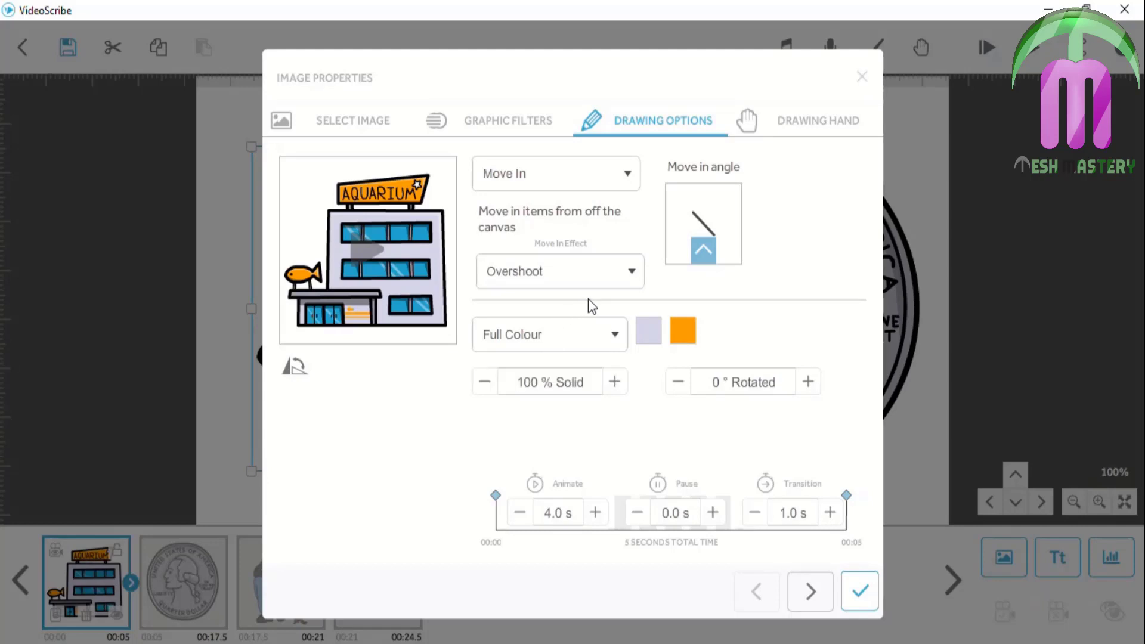
left_click(343, 229)
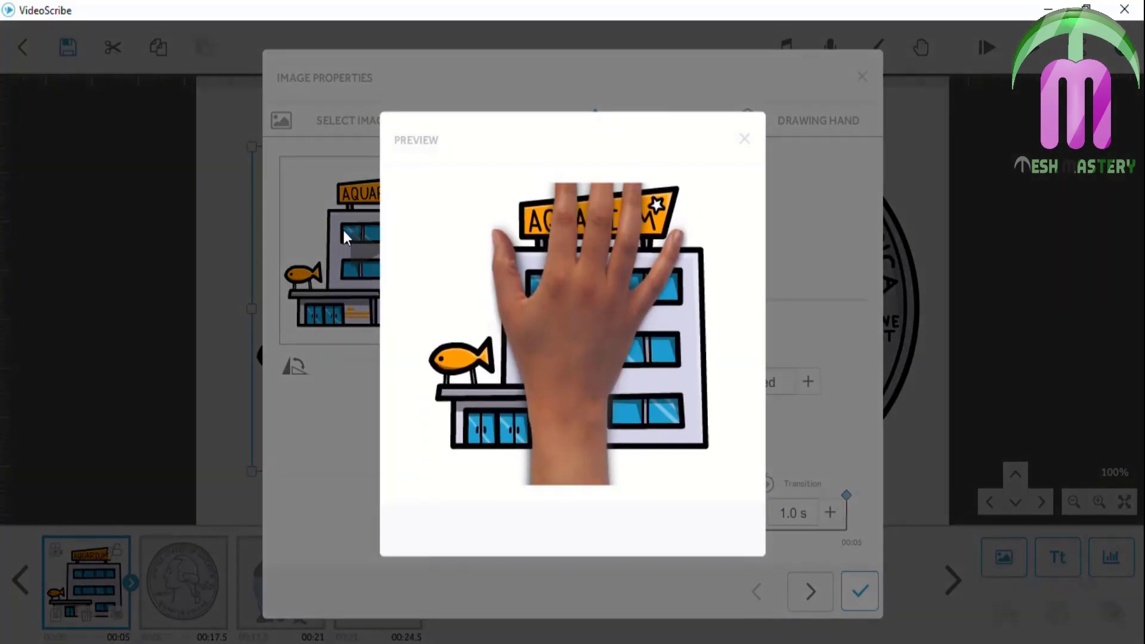
left_click(744, 138)
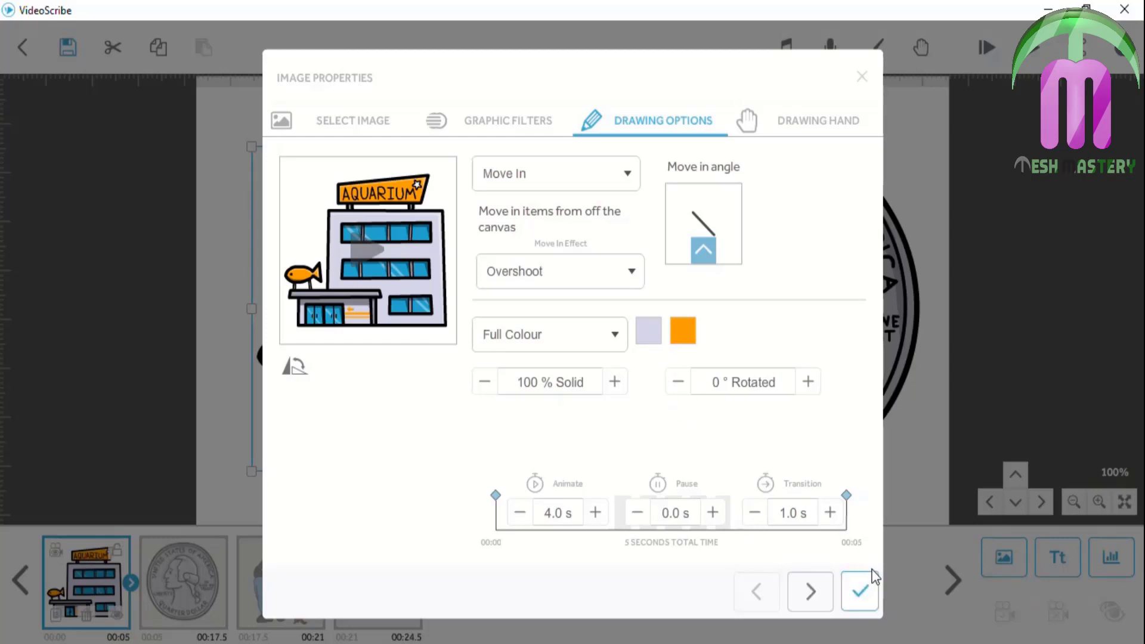
left_click(866, 589)
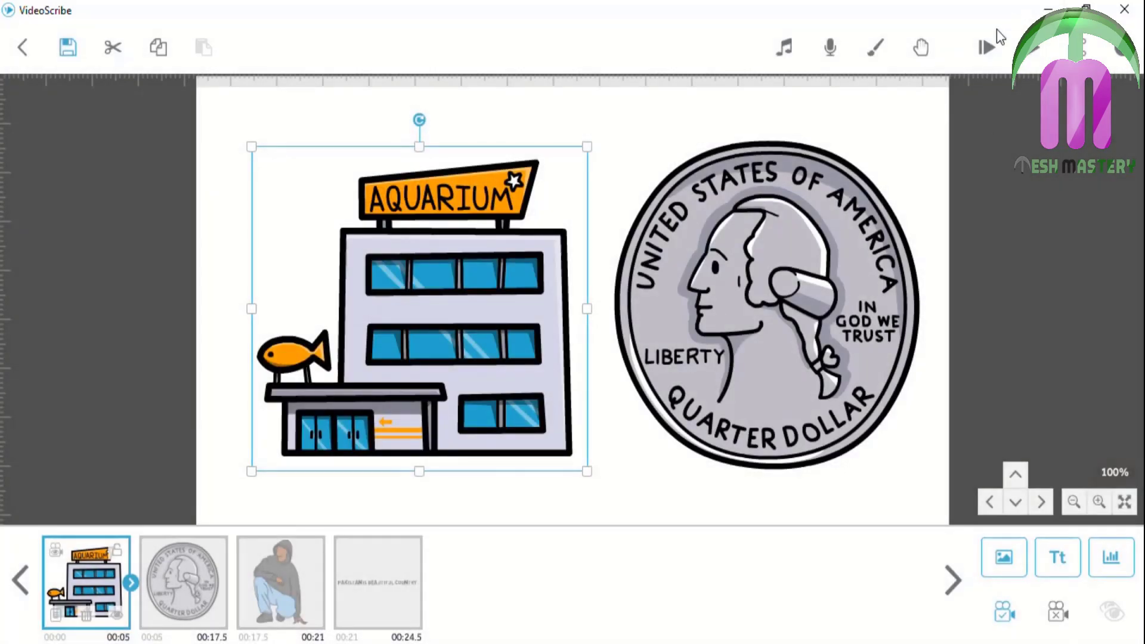
left_click(986, 47)
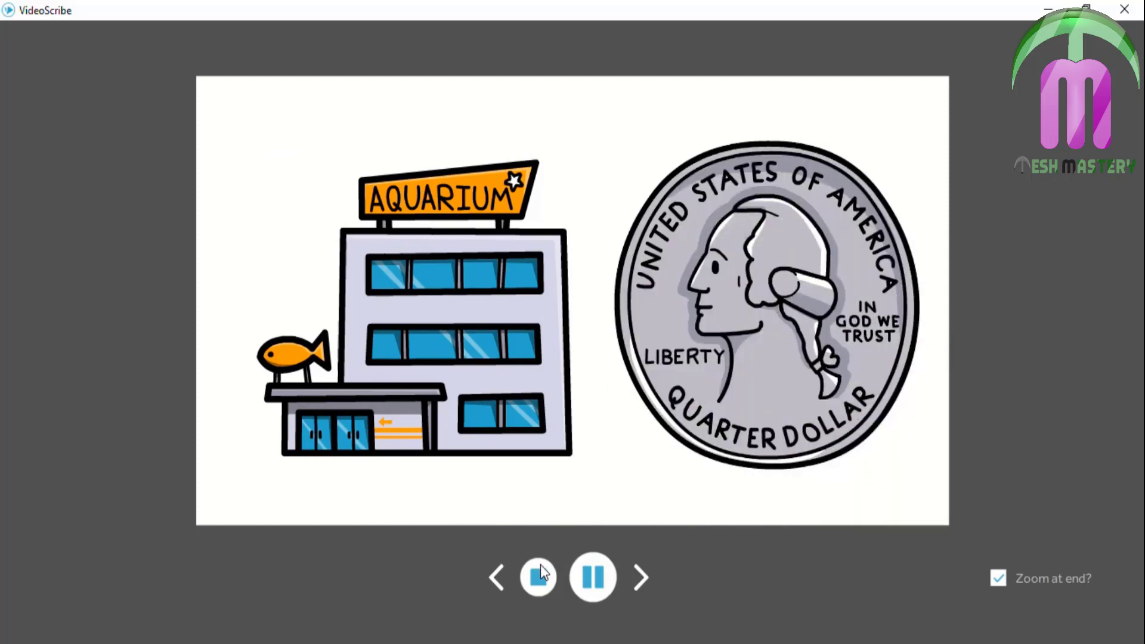
- Set the aquarium image's Move In effect to Bounce, preview and apply it, and play back the scribe
left_click(539, 577)
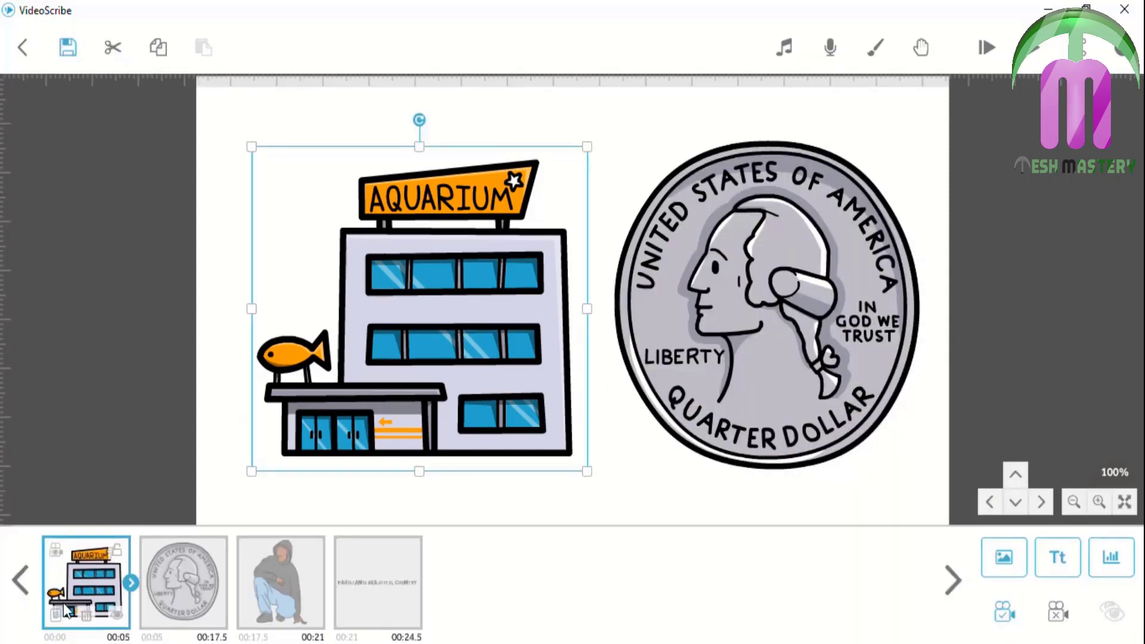
left_click(131, 582)
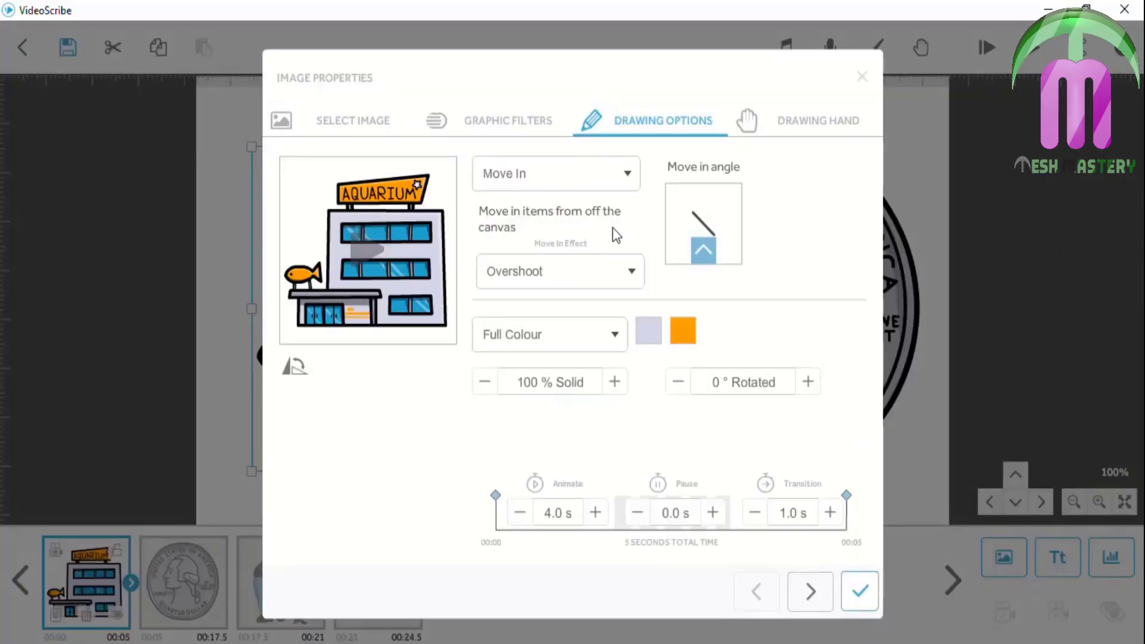
left_click(586, 269)
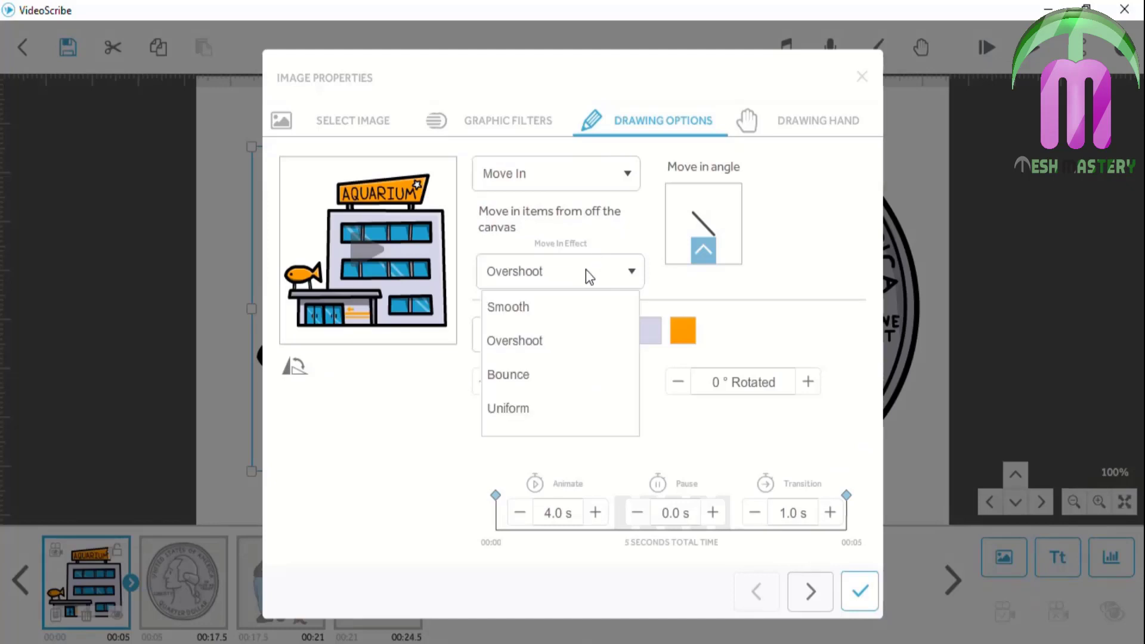
left_click(556, 373)
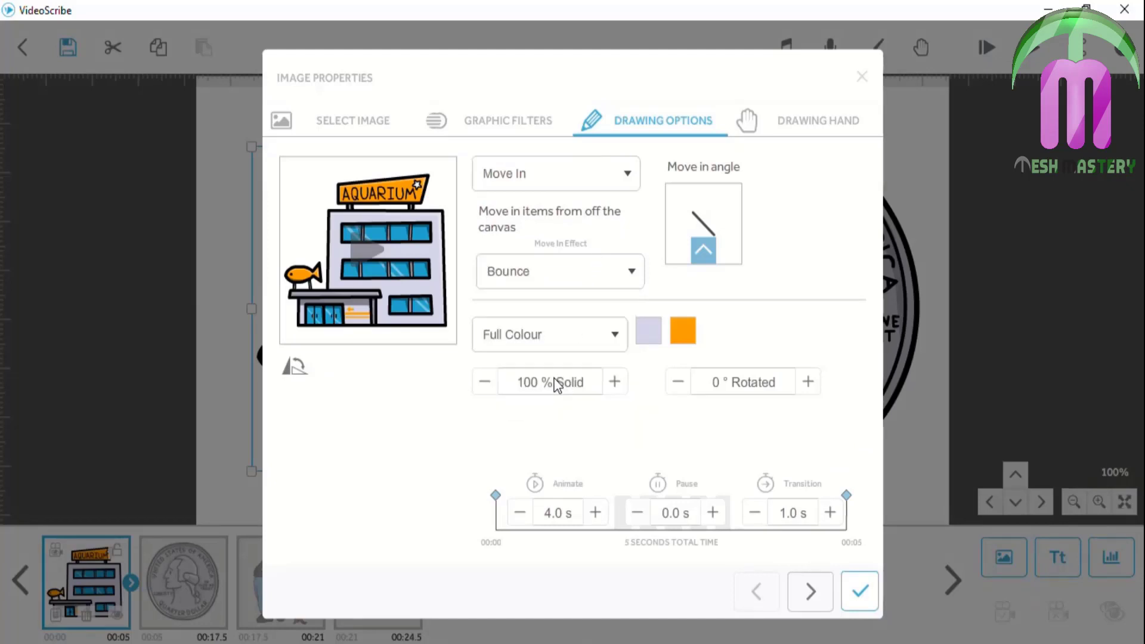
left_click(385, 266)
left_click(860, 590)
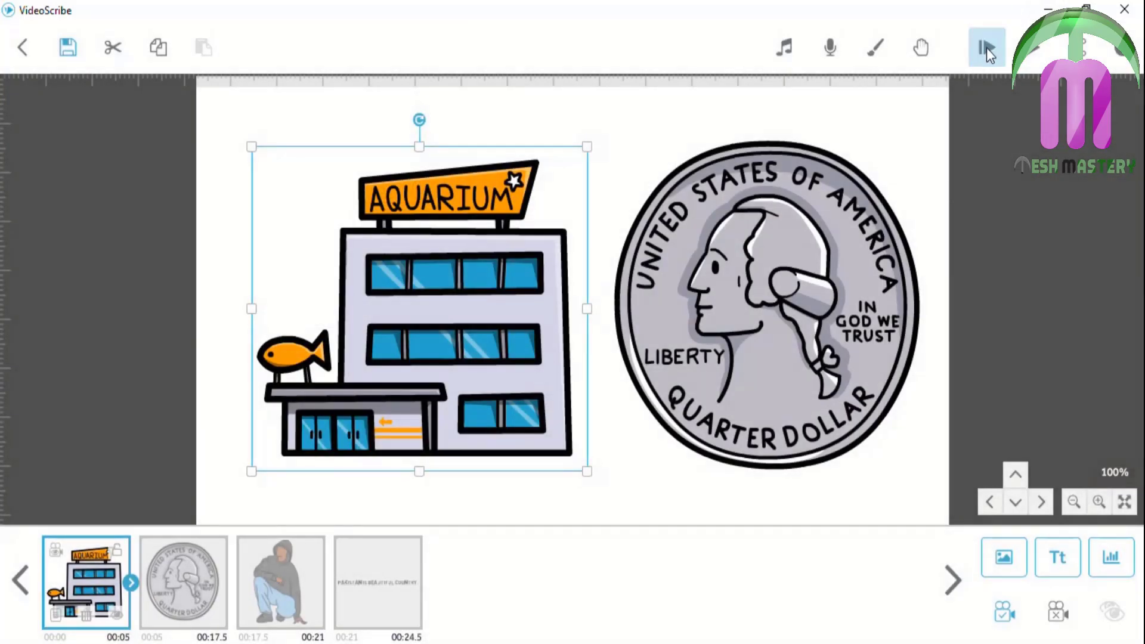
left_click(987, 47)
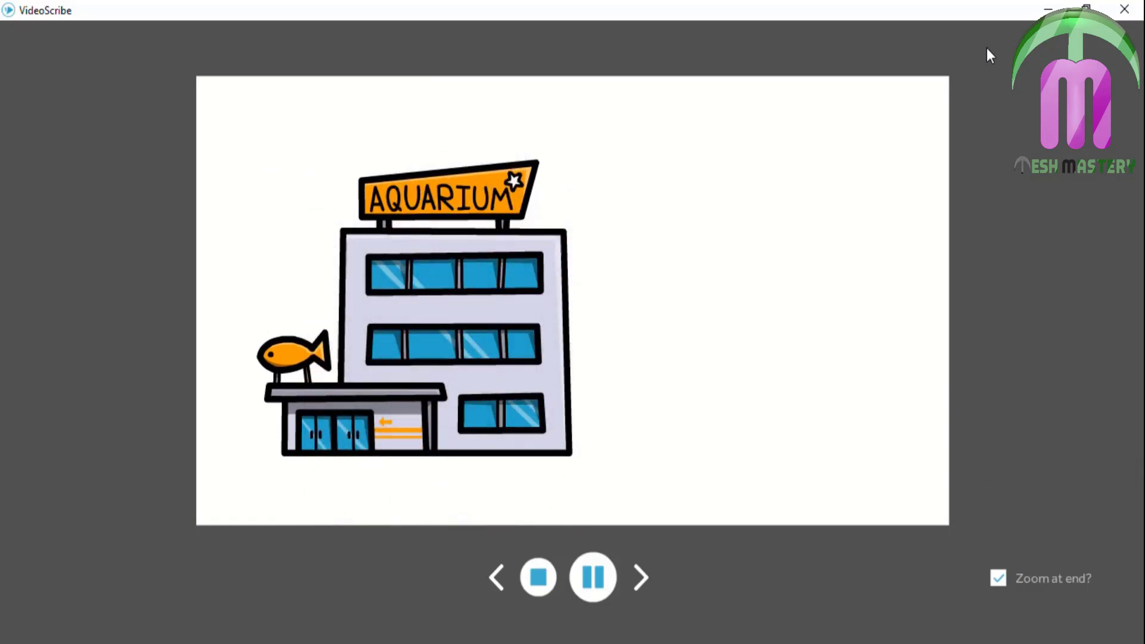
left_click(545, 570)
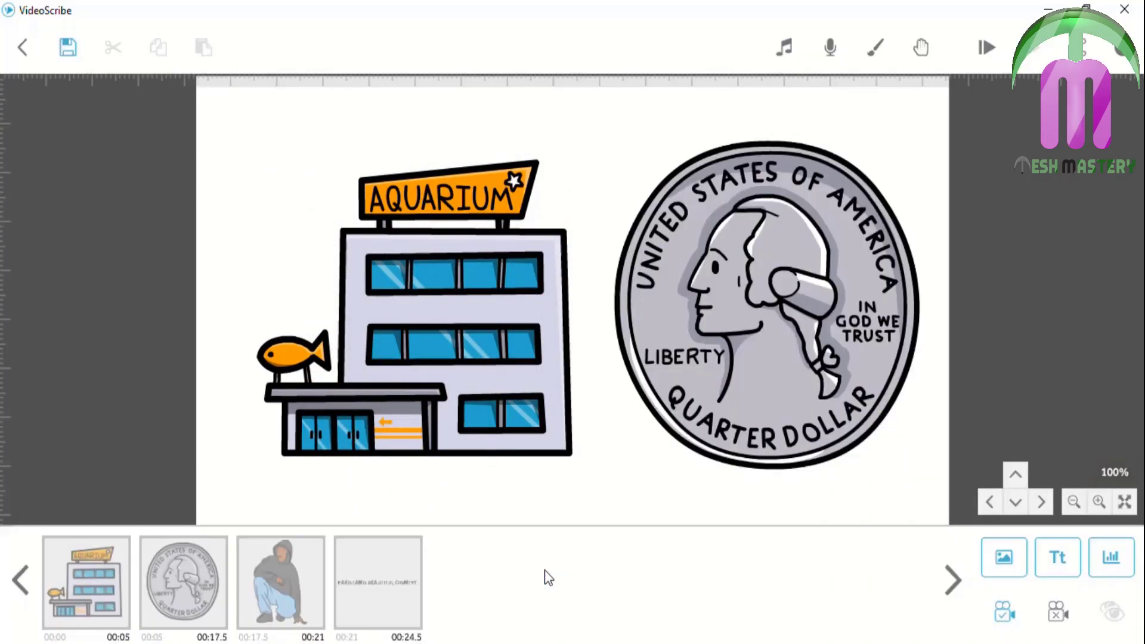
- Set the aquarium image's drawing hand to No Hand
left_click(76, 589)
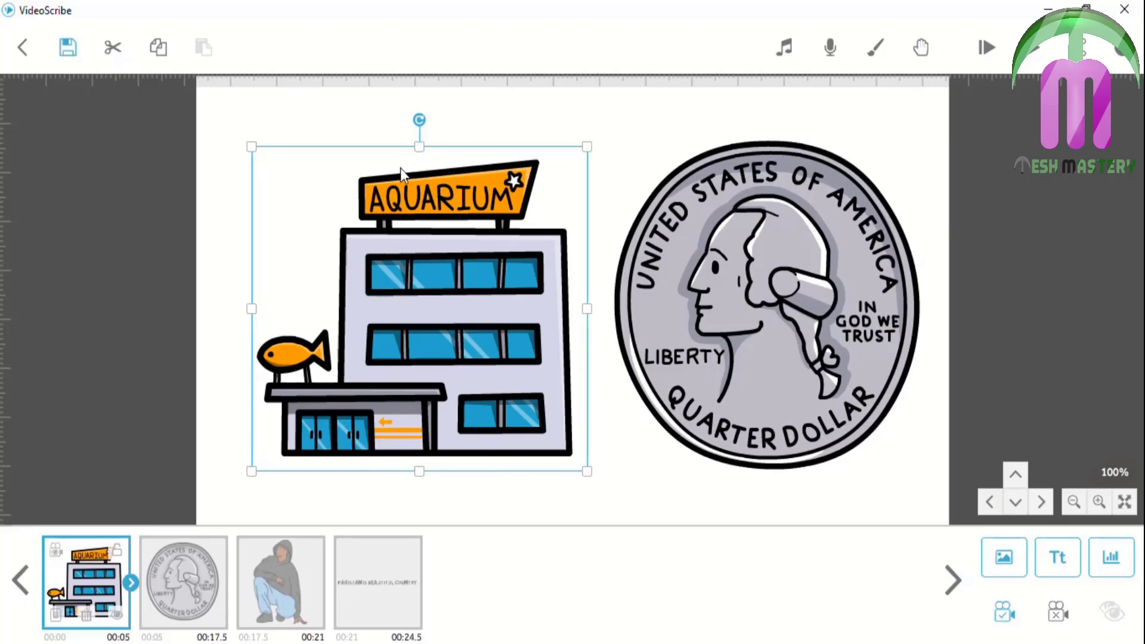
left_click(78, 605)
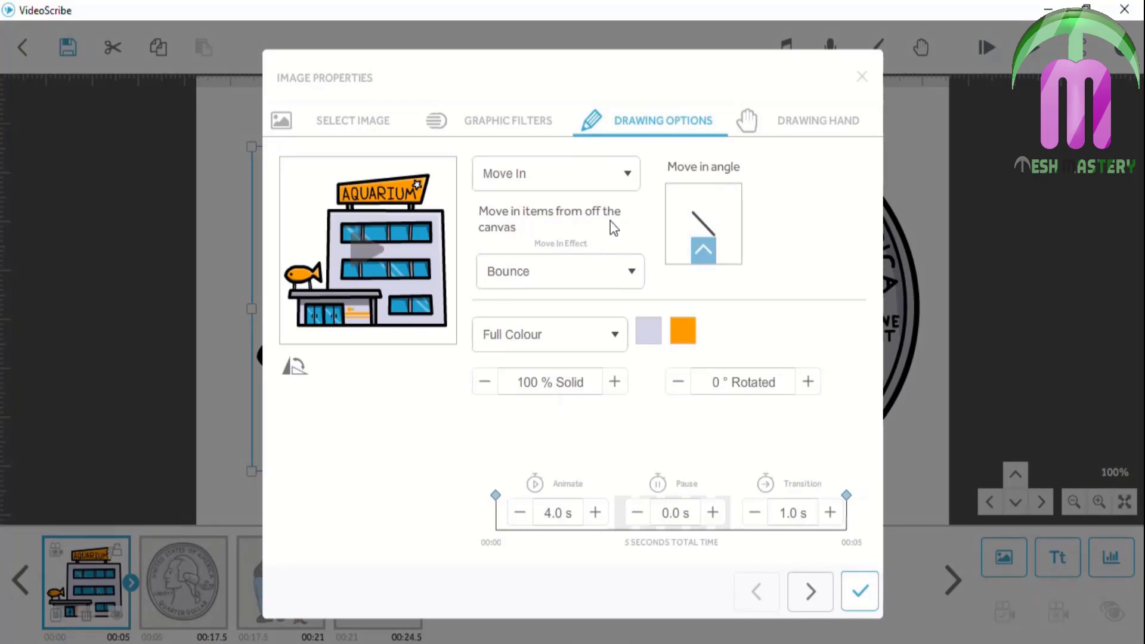
left_click(769, 120)
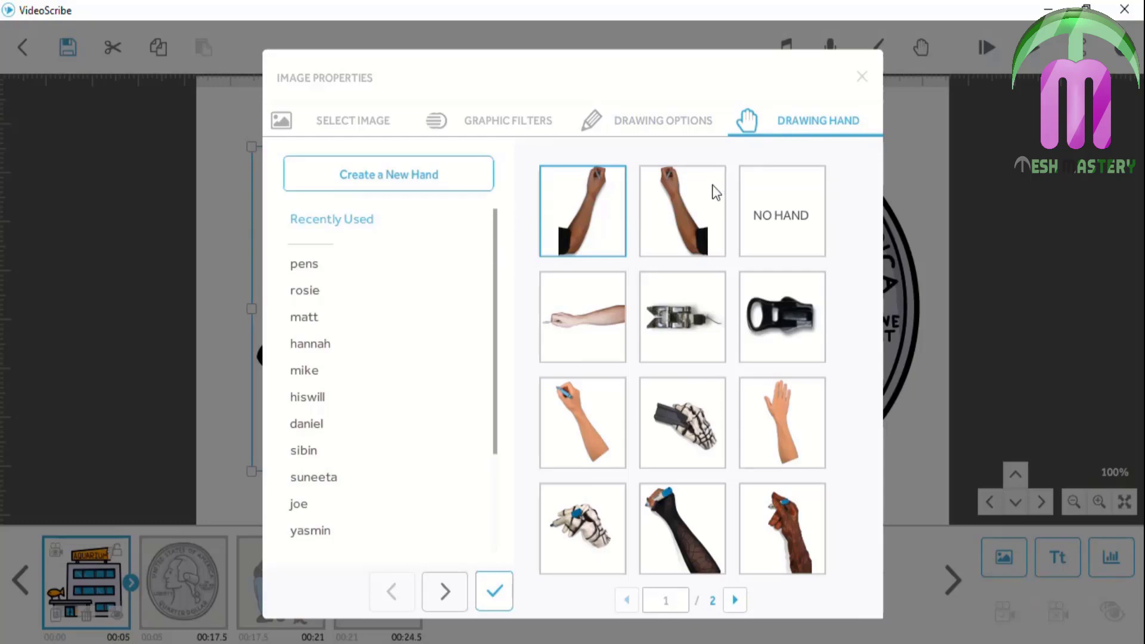
left_click(780, 192)
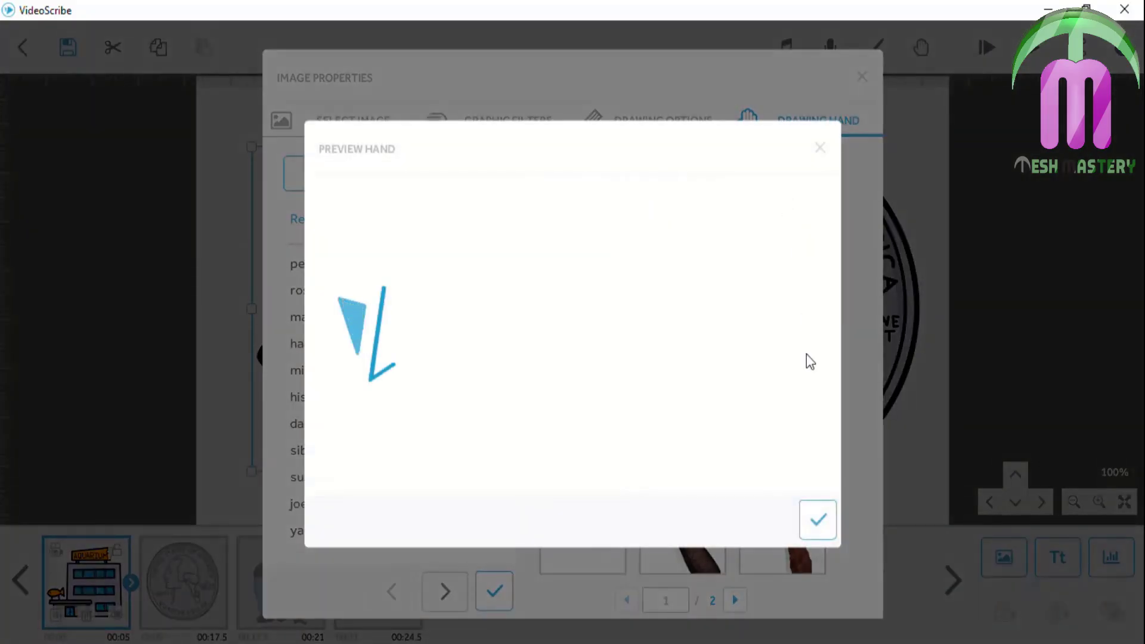
left_click(818, 512)
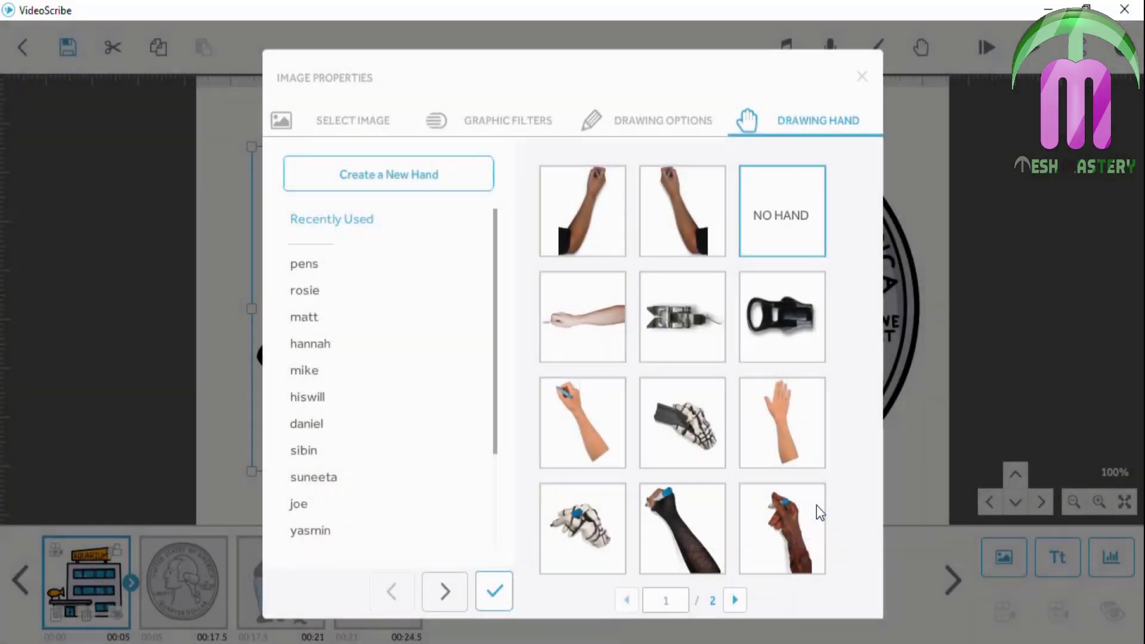
- Preview the aquarium's move-in animation, apply the image properties, and play back the whole scribe
left_click(664, 117)
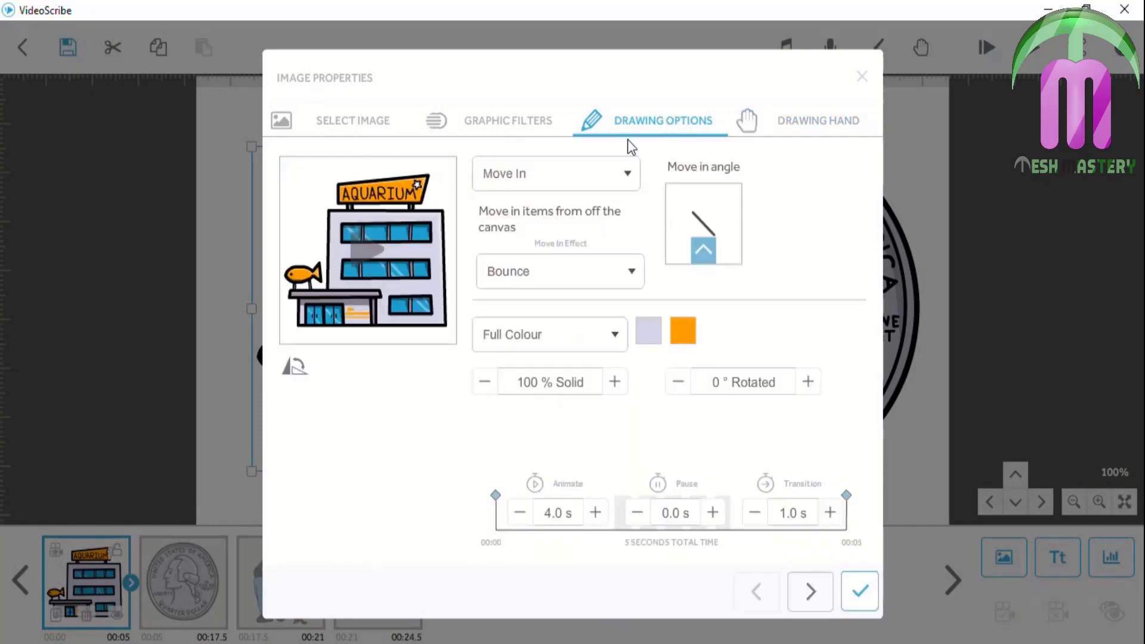
left_click(360, 251)
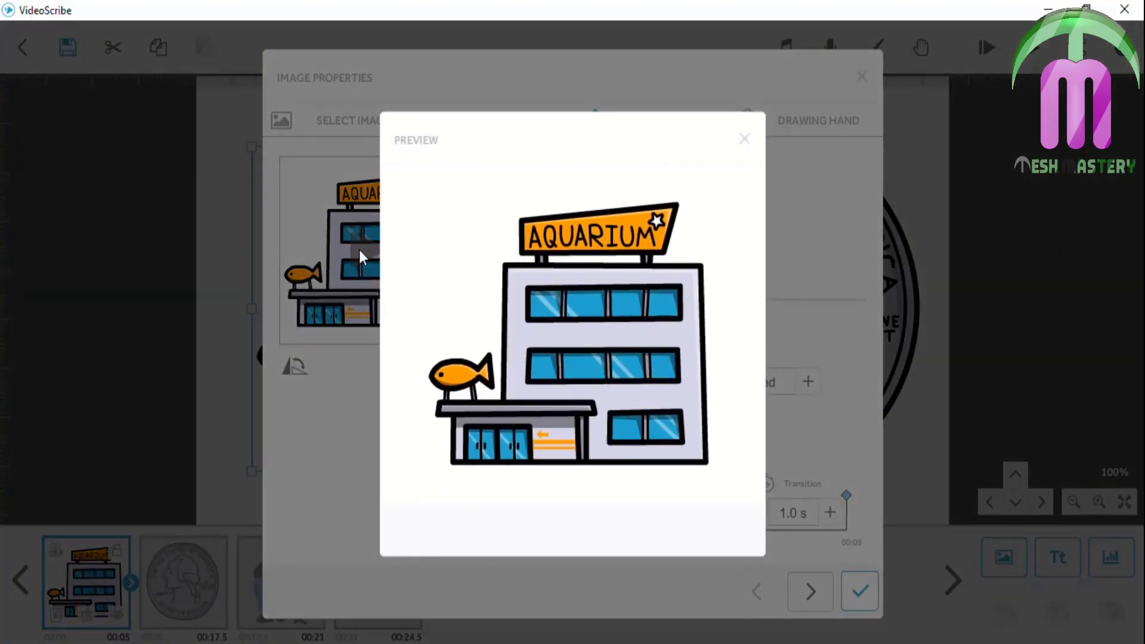
left_click(743, 142)
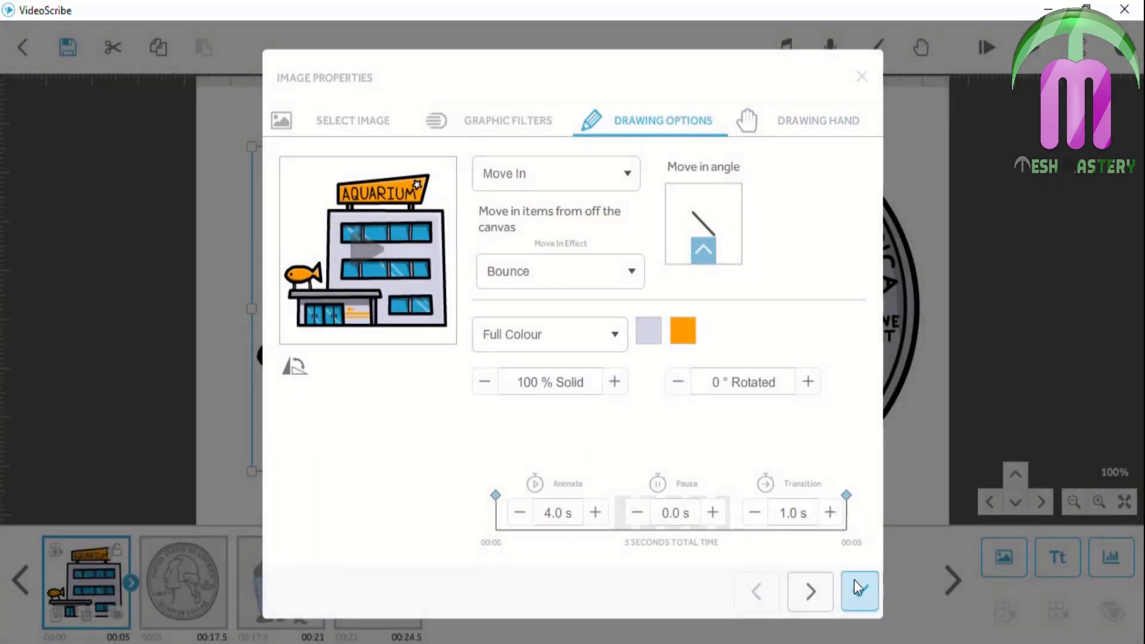
left_click(858, 591)
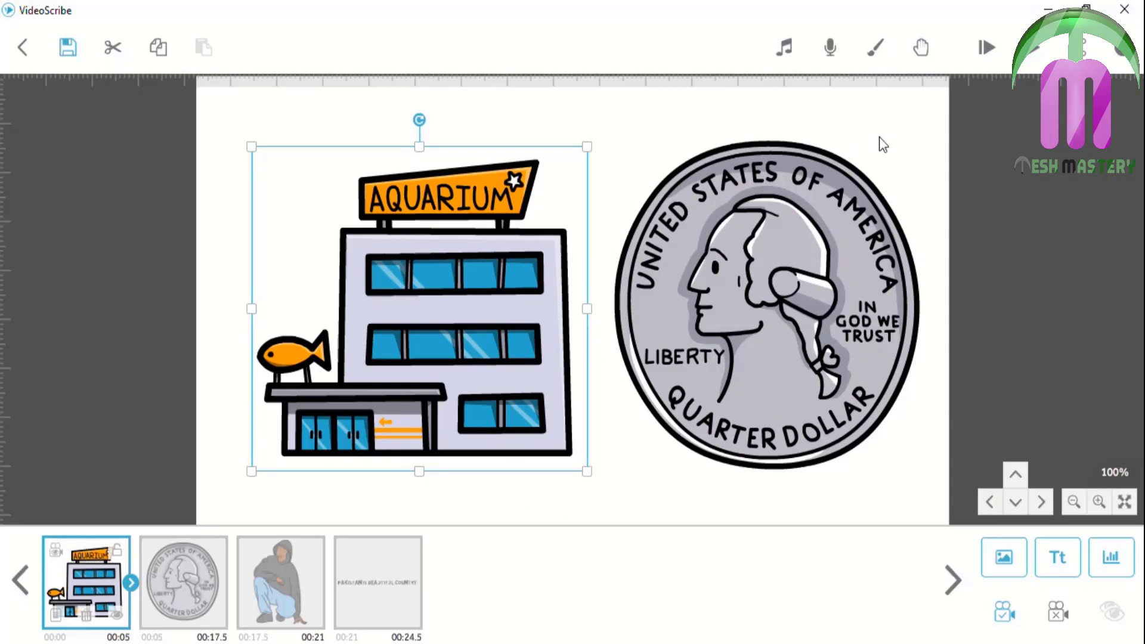
left_click(986, 48)
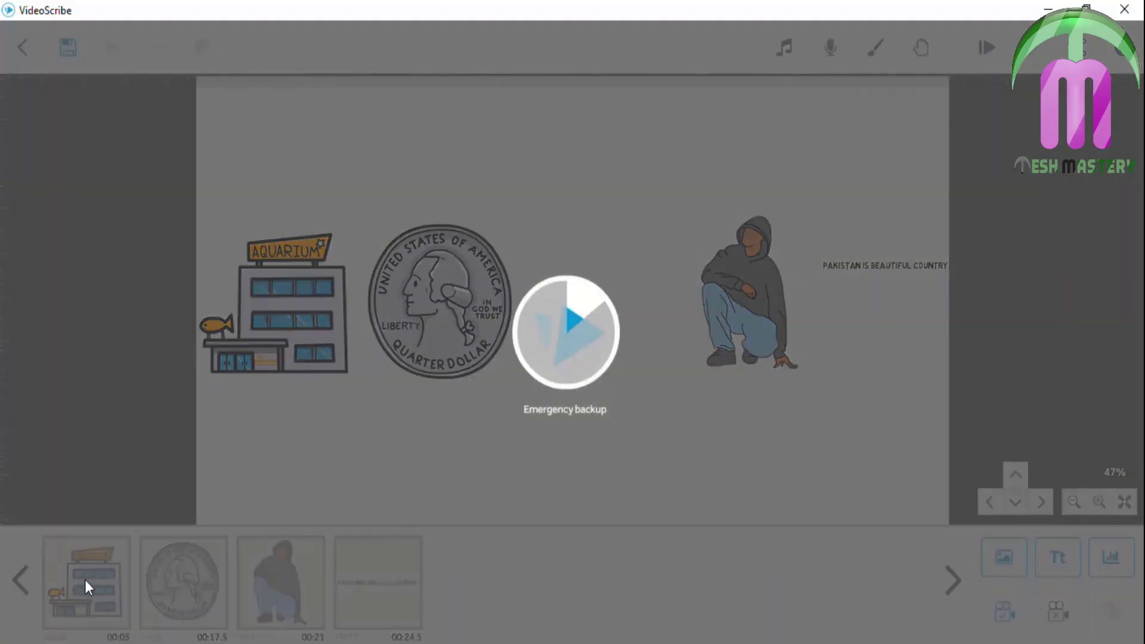
- Set the aquarium image's Move In effect to Uniform and preview the animation
left_click(124, 552)
left_click(53, 613)
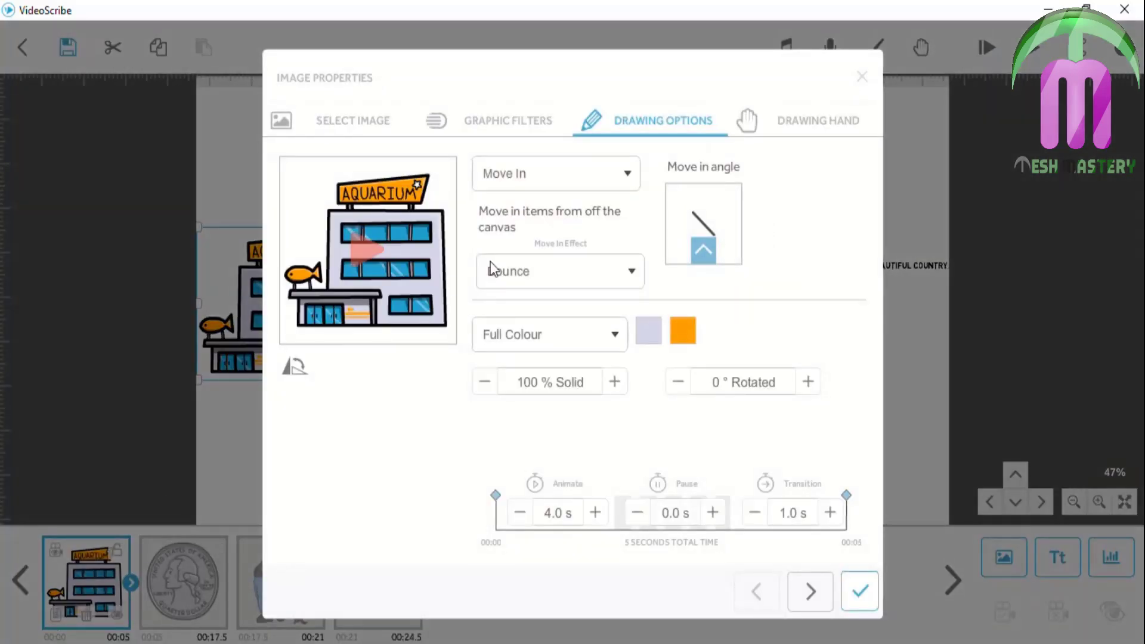
left_click(559, 273)
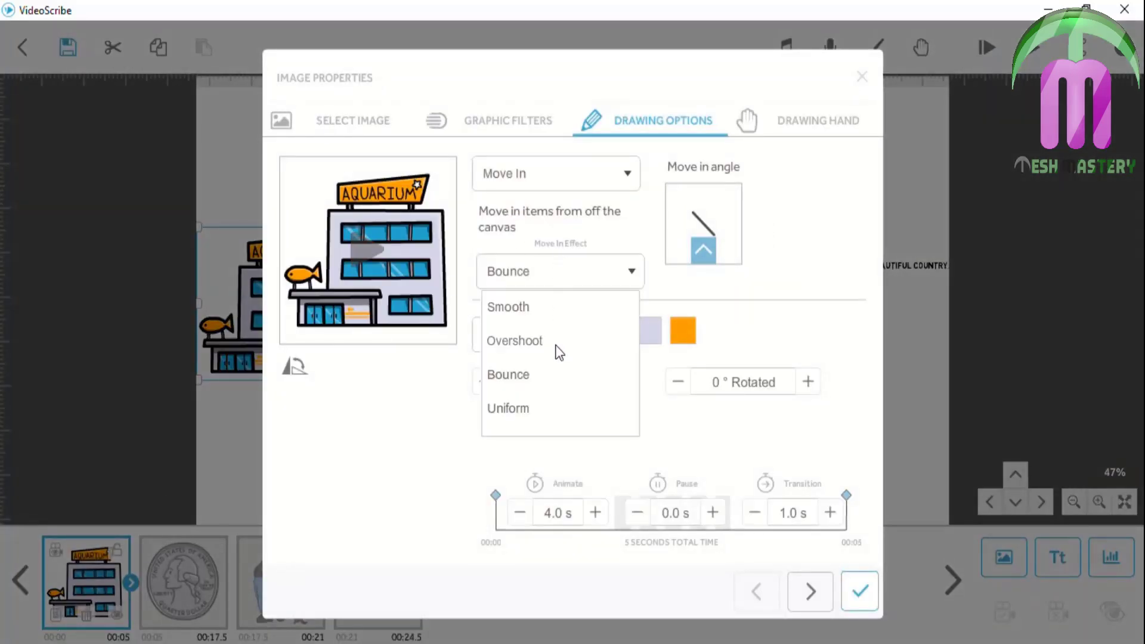
left_click(546, 409)
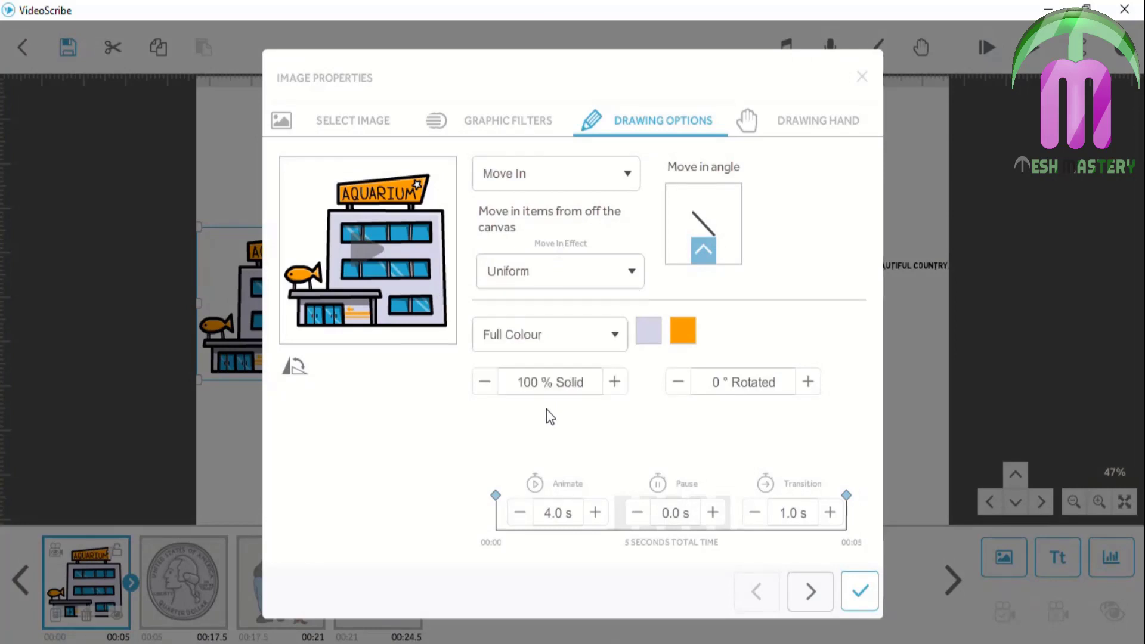
left_click(373, 245)
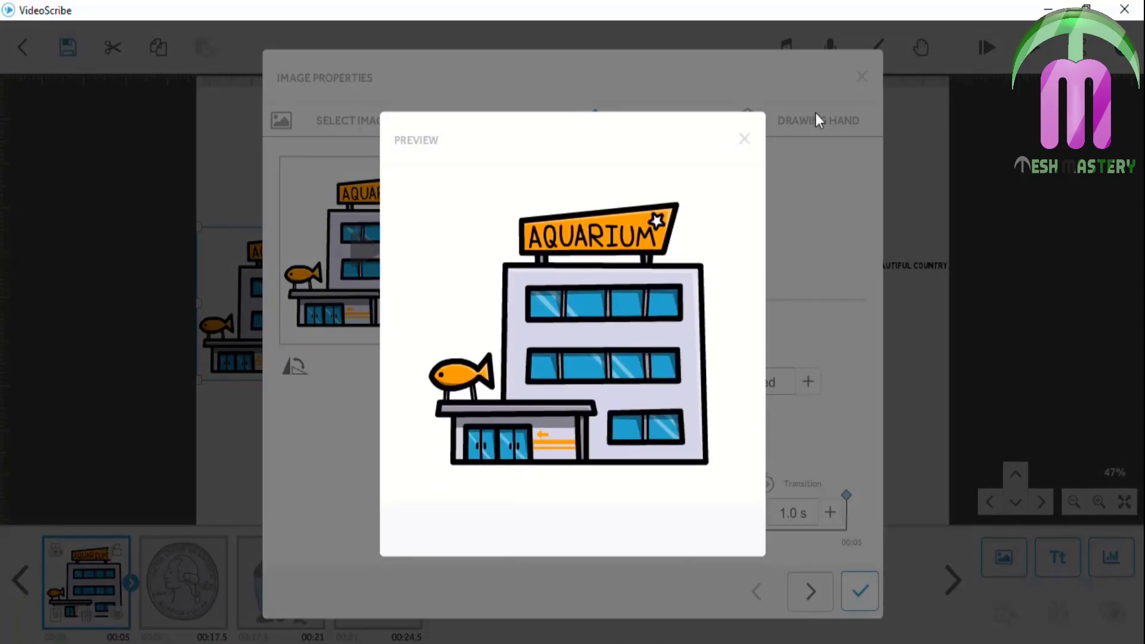
left_click(746, 134)
mouse_move(378, 267)
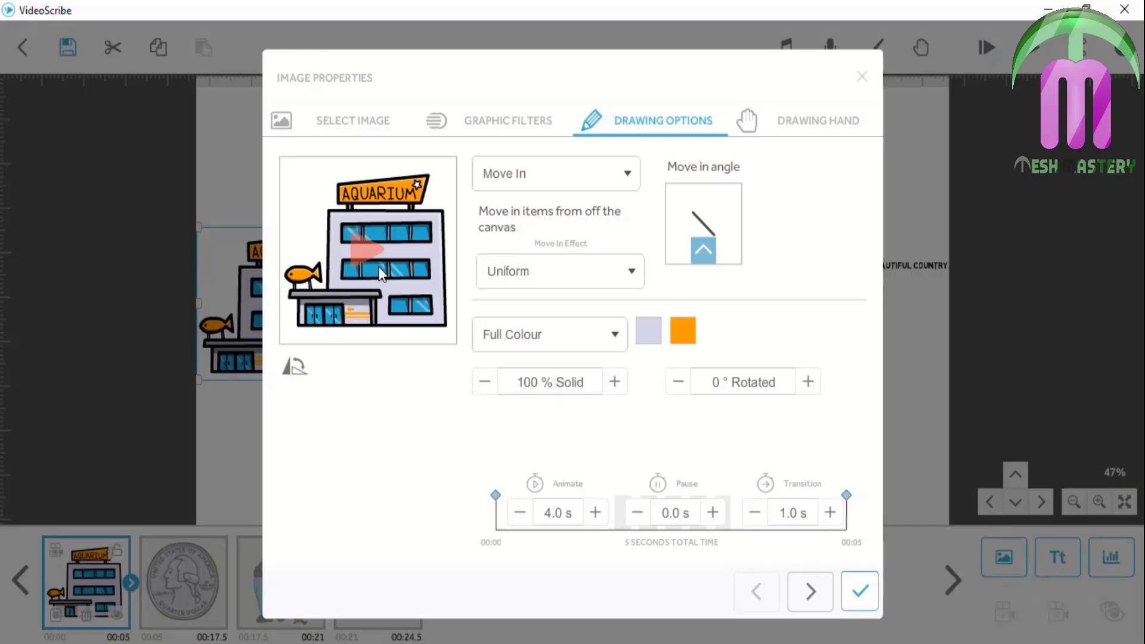
left_click(617, 273)
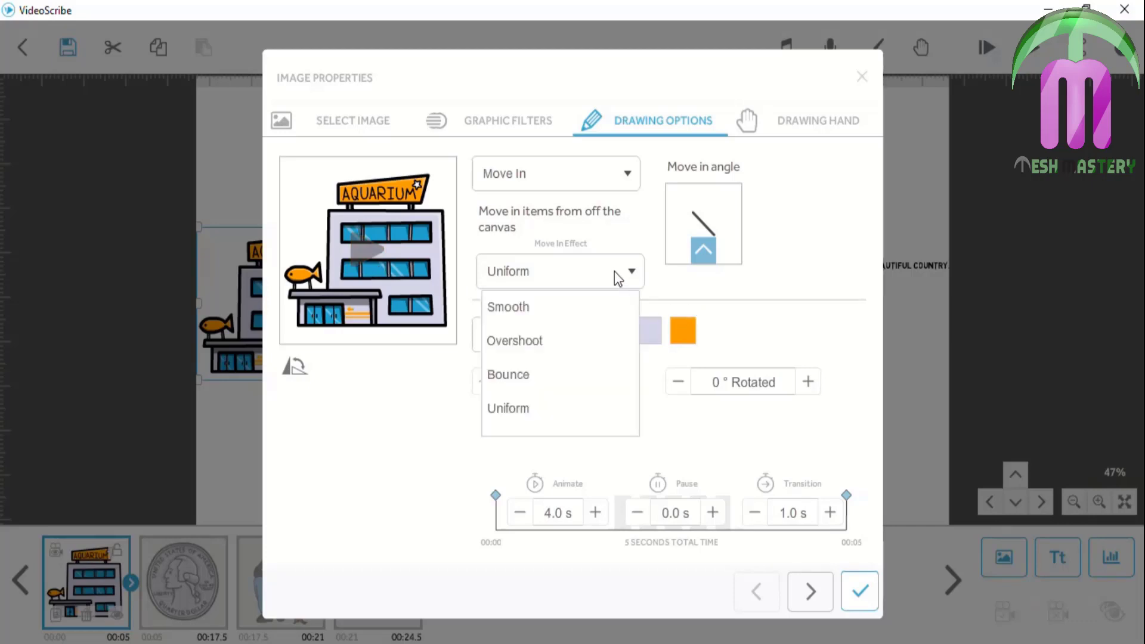
left_click(614, 271)
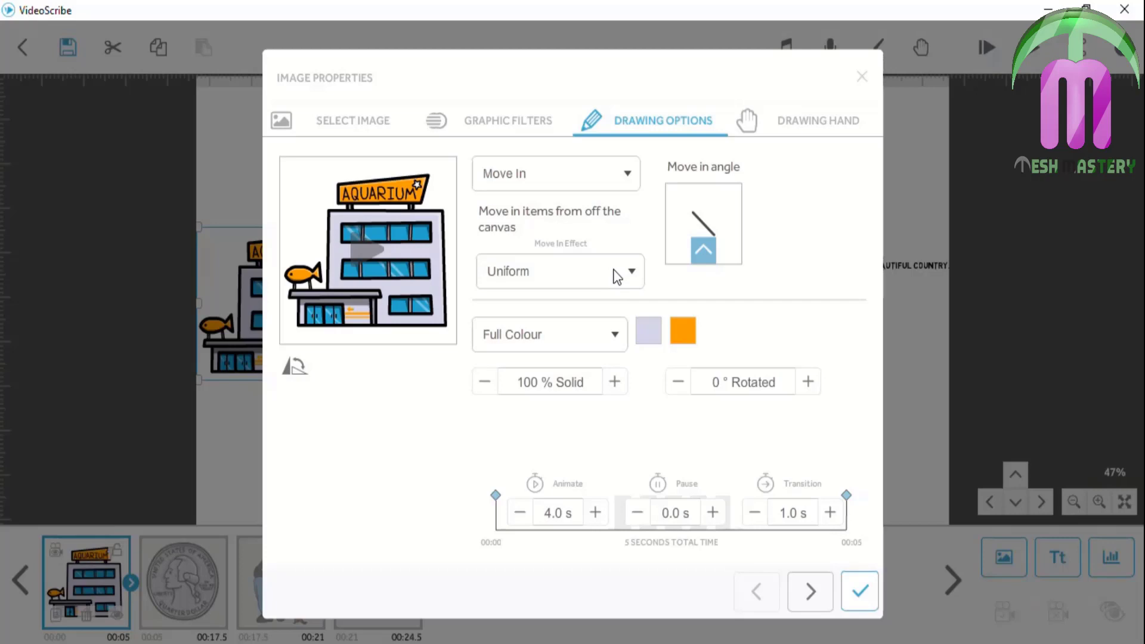